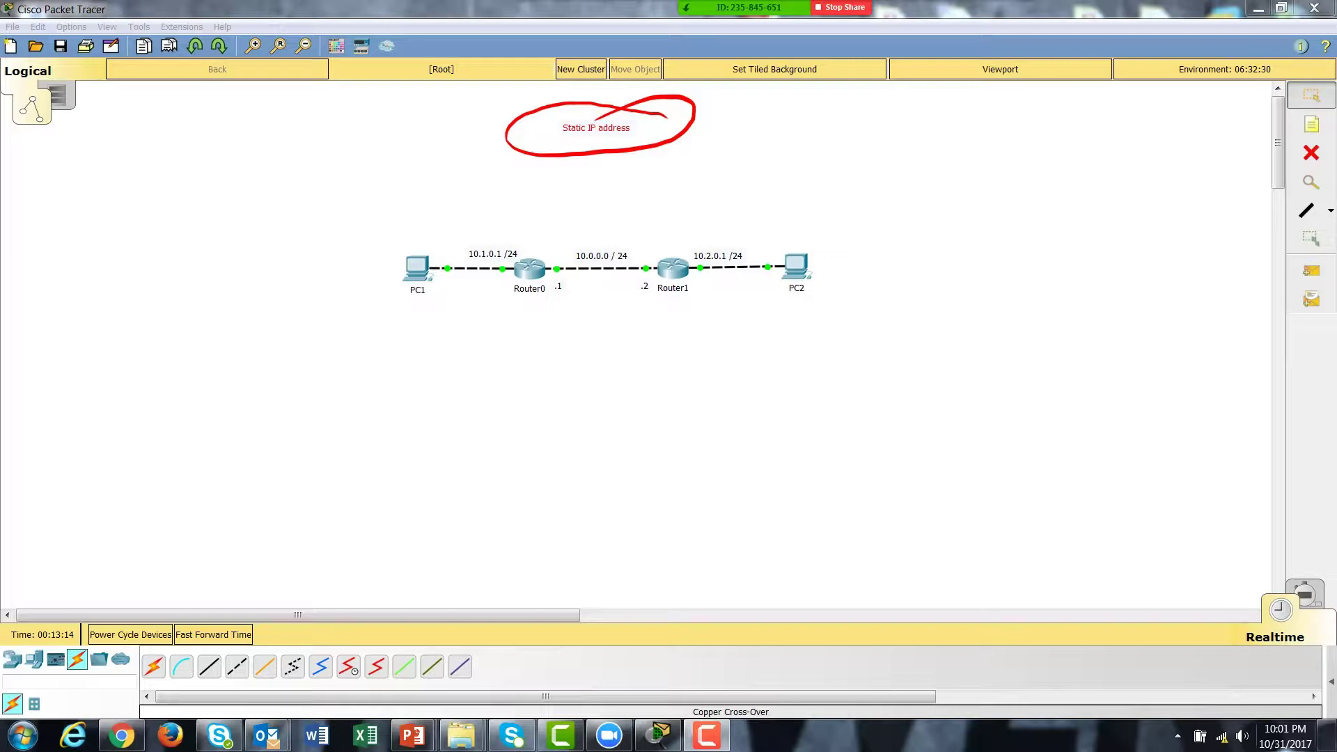
left_click_drag(524, 303, 548, 330)
left_click_drag(661, 311, 690, 330)
mouse_move(545, 263)
left_mouse_down()
mouse_move(579, 240)
mouse_move(652, 255)
left_mouse_up()
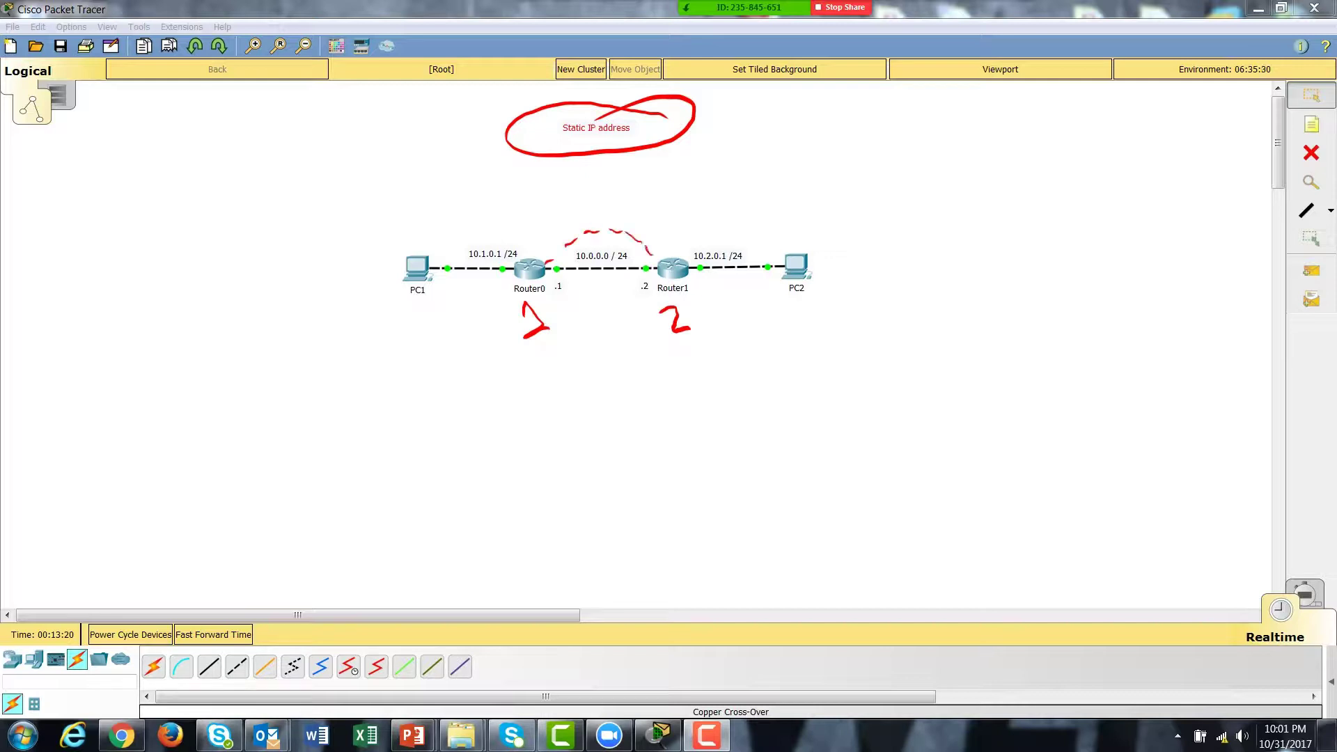
left_click_drag(558, 299, 650, 288)
left_click_drag(597, 234, 633, 216)
left_click_drag(529, 227, 537, 239)
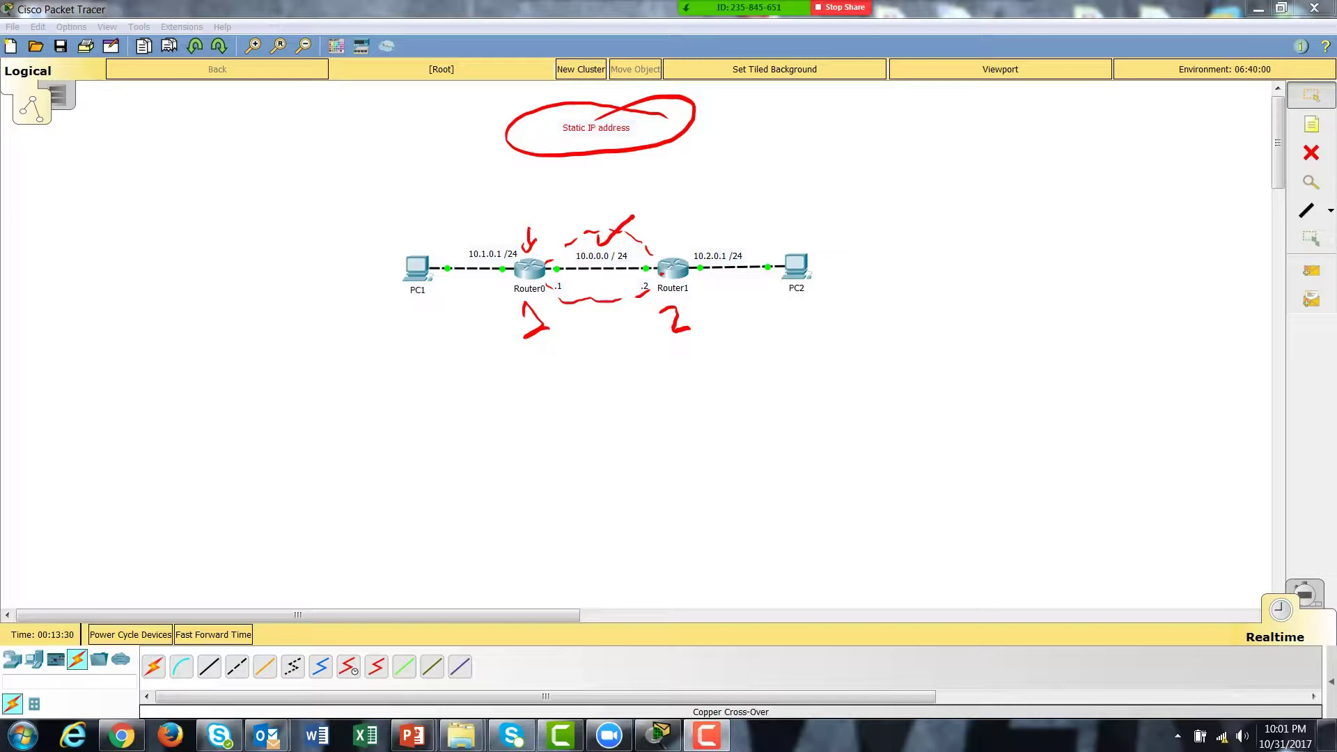
left_click_drag(516, 241, 521, 282)
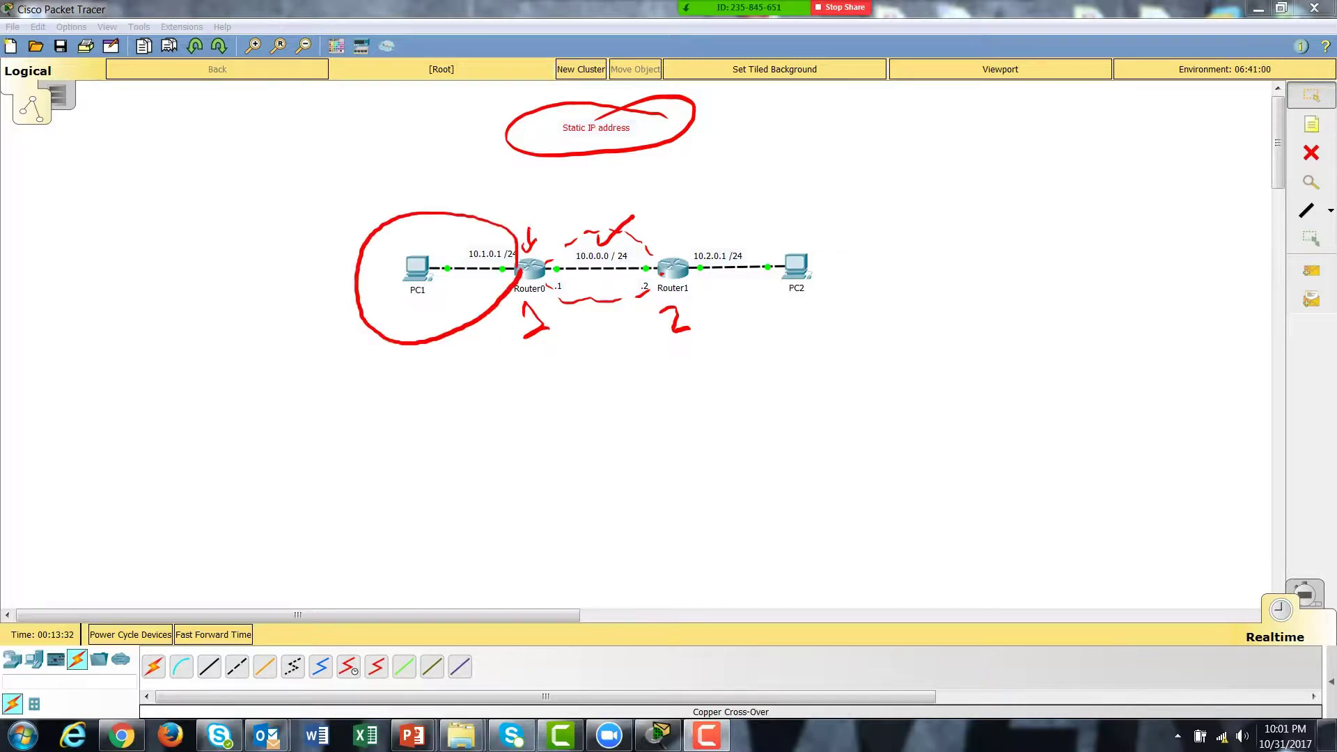
left_click_drag(513, 264, 510, 274)
mouse_move(667, 232)
left_mouse_down()
mouse_move(672, 250)
mouse_move(687, 238)
left_mouse_up()
mouse_move(687, 245)
left_mouse_down()
mouse_move(687, 291)
mouse_move(691, 275)
left_mouse_up()
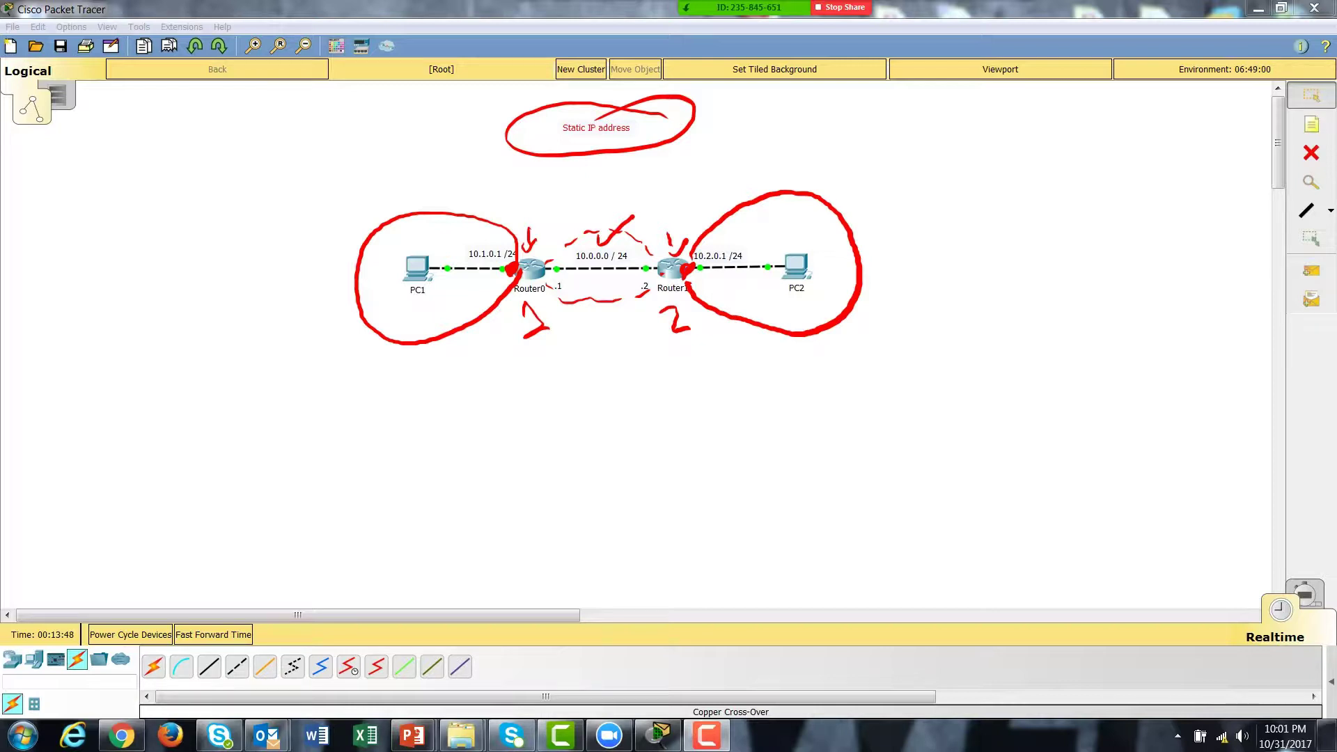
mouse_move(815, 135)
left_mouse_down()
mouse_move(801, 168)
mouse_move(839, 176)
mouse_move(851, 155)
left_mouse_up()
mouse_move(875, 166)
left_mouse_down()
mouse_move(917, 160)
mouse_move(939, 132)
left_mouse_up()
mouse_move(960, 143)
left_mouse_down()
mouse_move(978, 125)
mouse_move(1017, 170)
mouse_move(1079, 147)
left_mouse_up()
mouse_move(1088, 121)
left_mouse_down()
mouse_move(1104, 130)
mouse_move(1097, 152)
left_mouse_up()
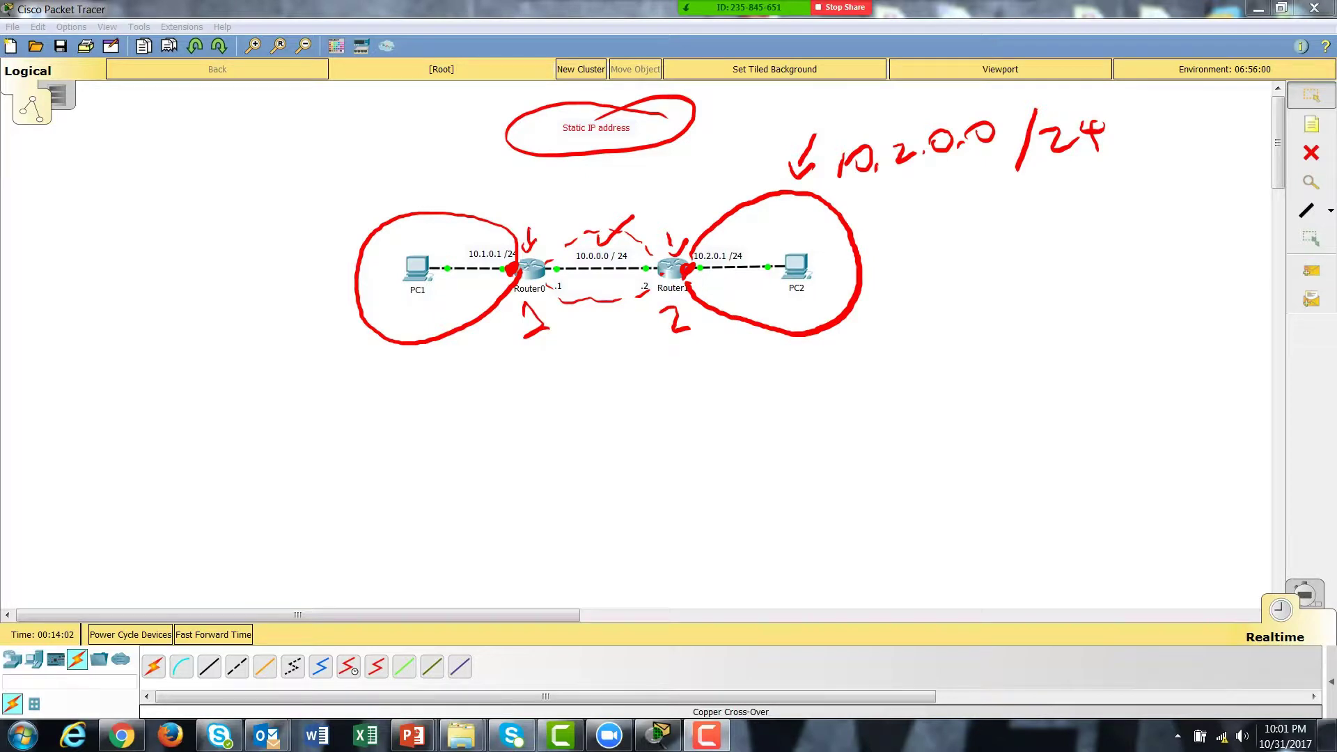
left_click_drag(381, 154, 406, 171)
mouse_move(327, 368)
left_mouse_down()
mouse_move(321, 394)
mouse_move(351, 365)
mouse_move(367, 380)
left_mouse_up()
mouse_move(388, 363)
left_mouse_down()
mouse_move(387, 387)
mouse_move(422, 362)
left_mouse_up()
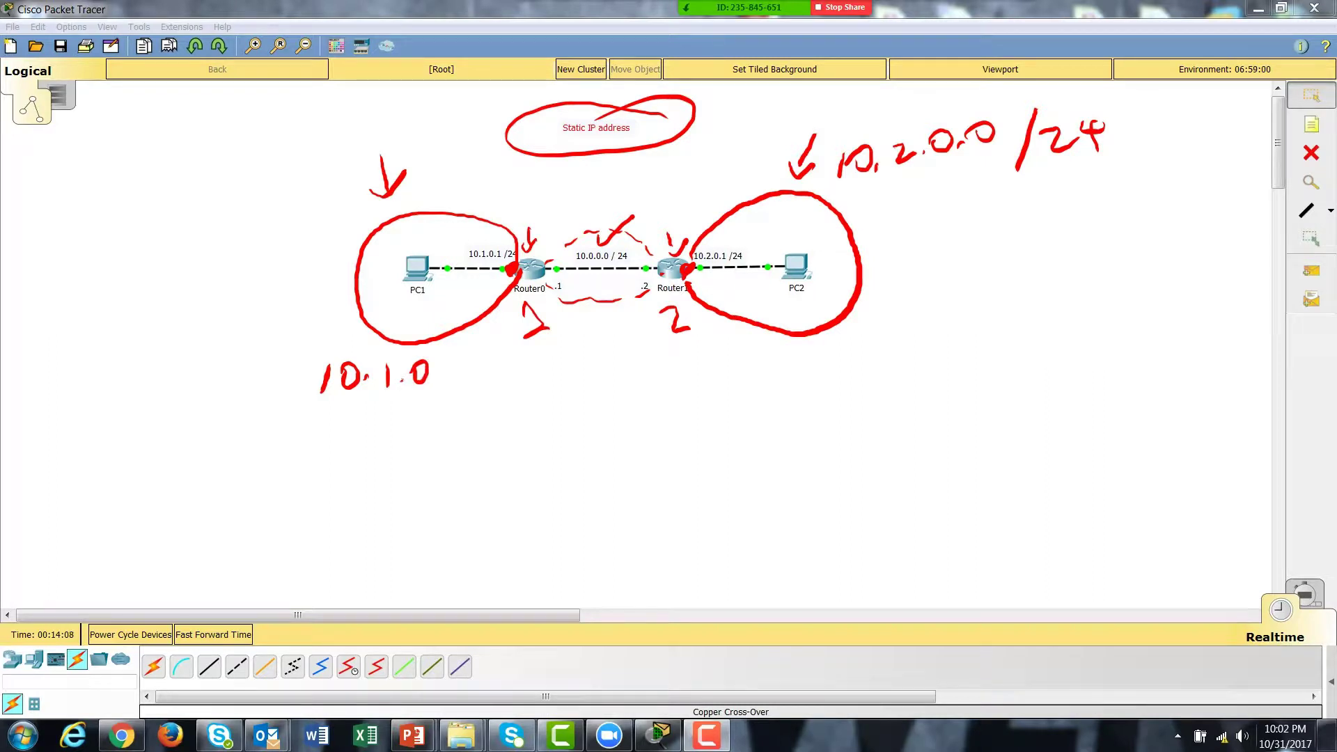
mouse_move(470, 352)
left_mouse_down()
mouse_move(486, 408)
mouse_move(533, 403)
left_mouse_up()
left_click_drag(539, 376, 539, 413)
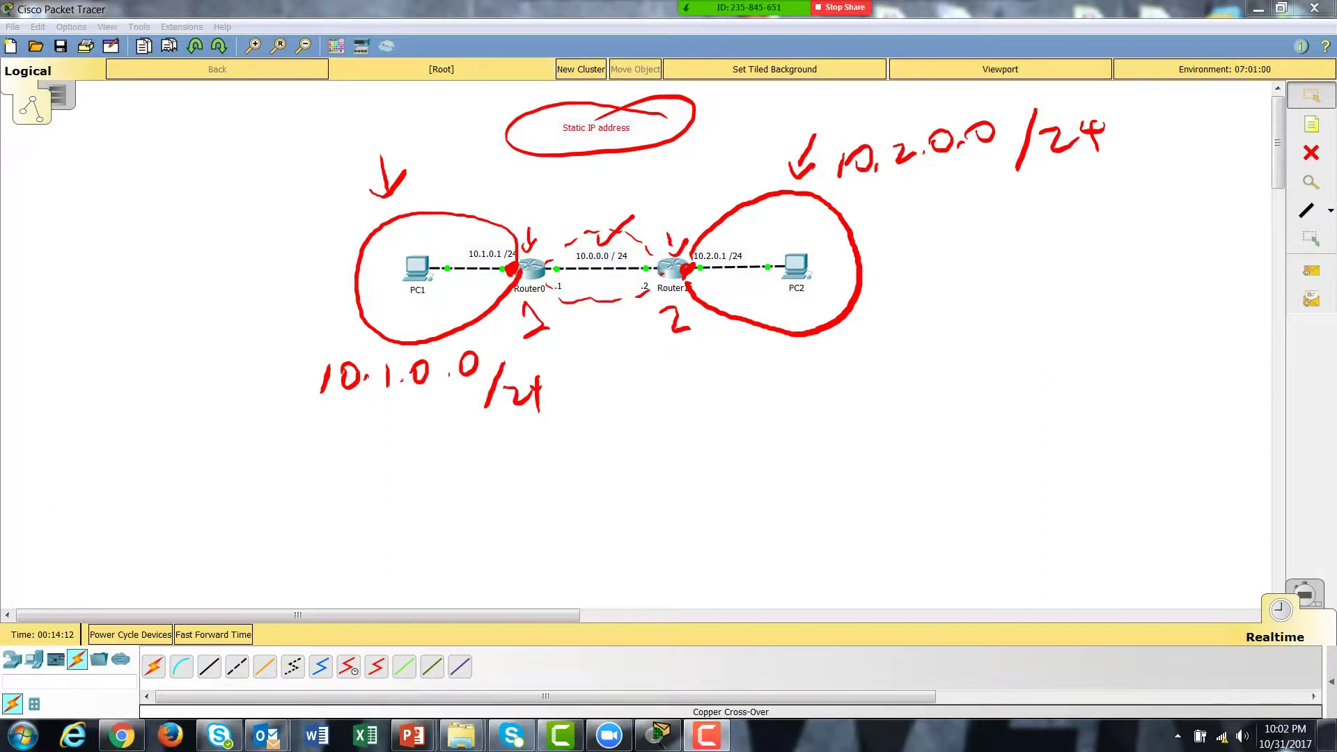
left_click_drag(600, 314, 621, 473)
left_click_drag(593, 329, 622, 324)
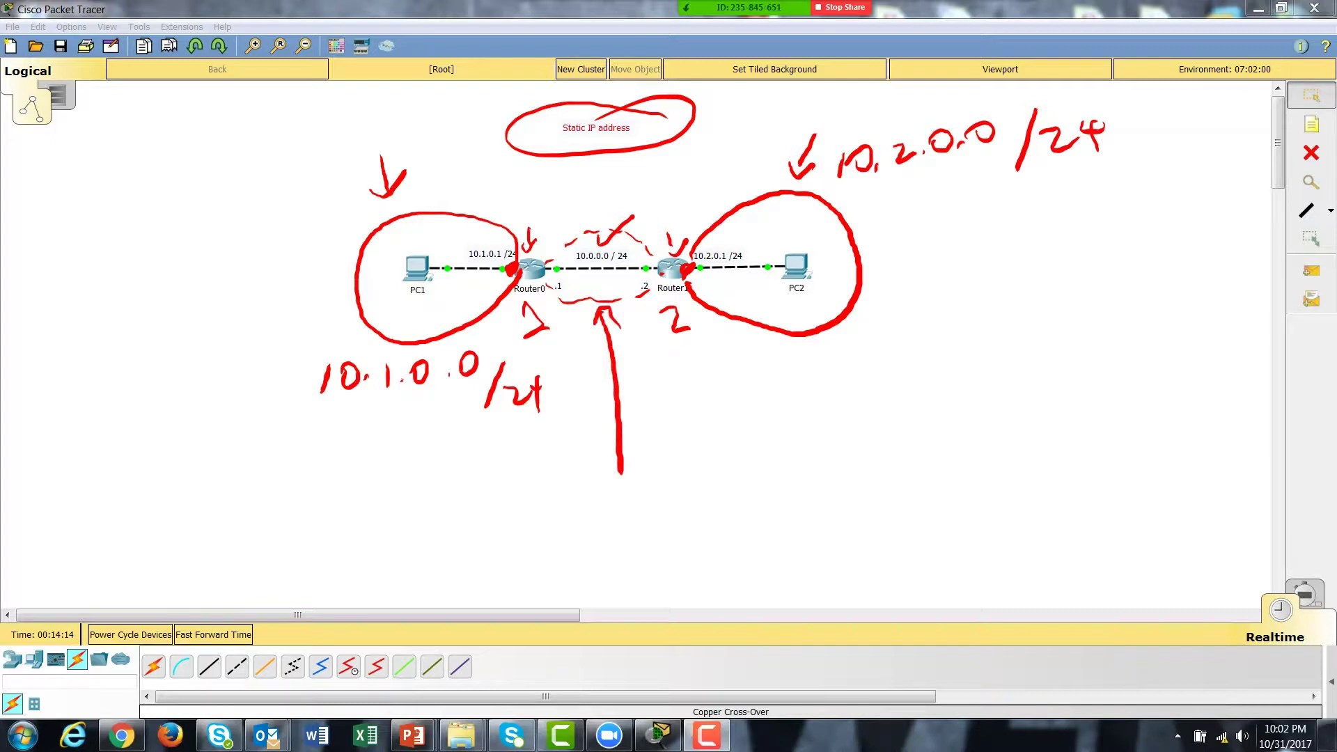
mouse_move(600, 492)
left_mouse_down()
mouse_move(597, 515)
mouse_move(621, 489)
mouse_move(749, 452)
mouse_move(781, 486)
mouse_move(843, 478)
left_mouse_up()
left_click(644, 496)
left_click(688, 489)
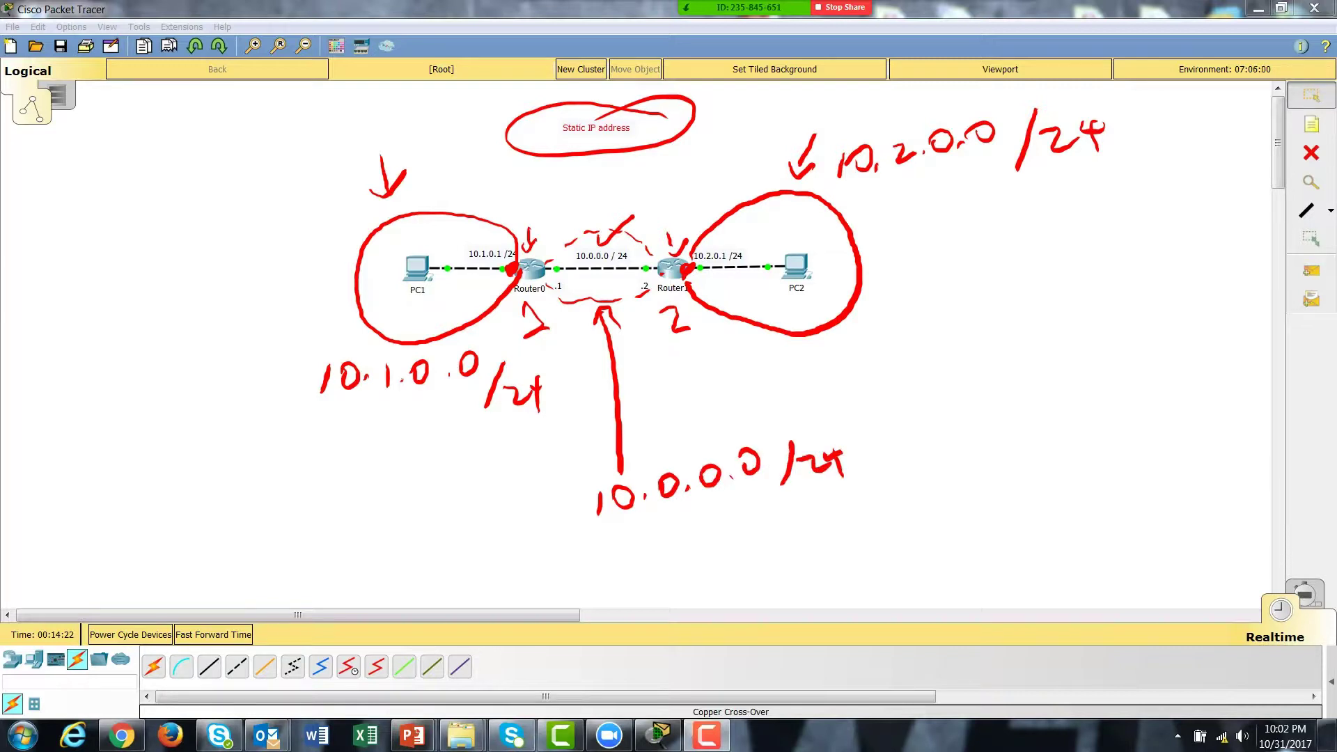
key("Escape")
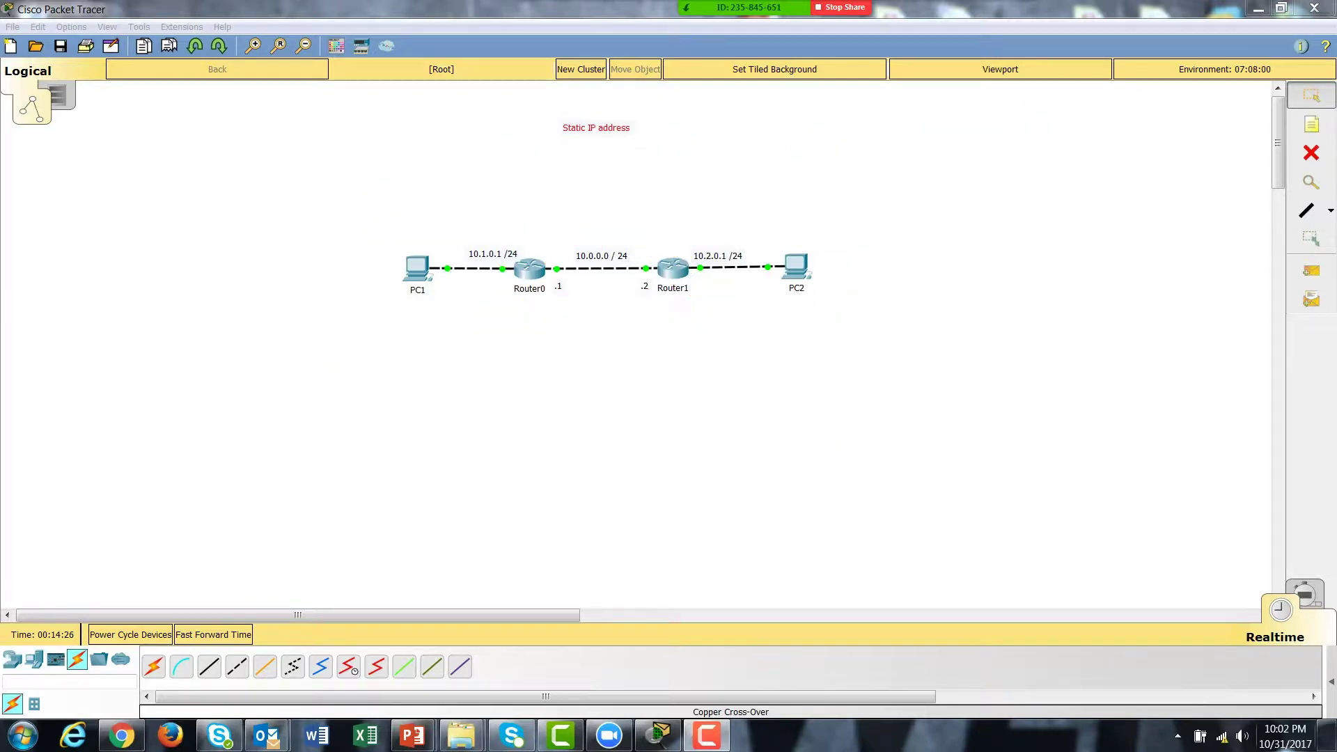
mouse_move(421, 190)
left_mouse_down()
mouse_move(420, 248)
mouse_move(437, 232)
left_mouse_up()
mouse_move(792, 184)
left_mouse_down()
mouse_move(795, 241)
mouse_move(818, 223)
left_mouse_up()
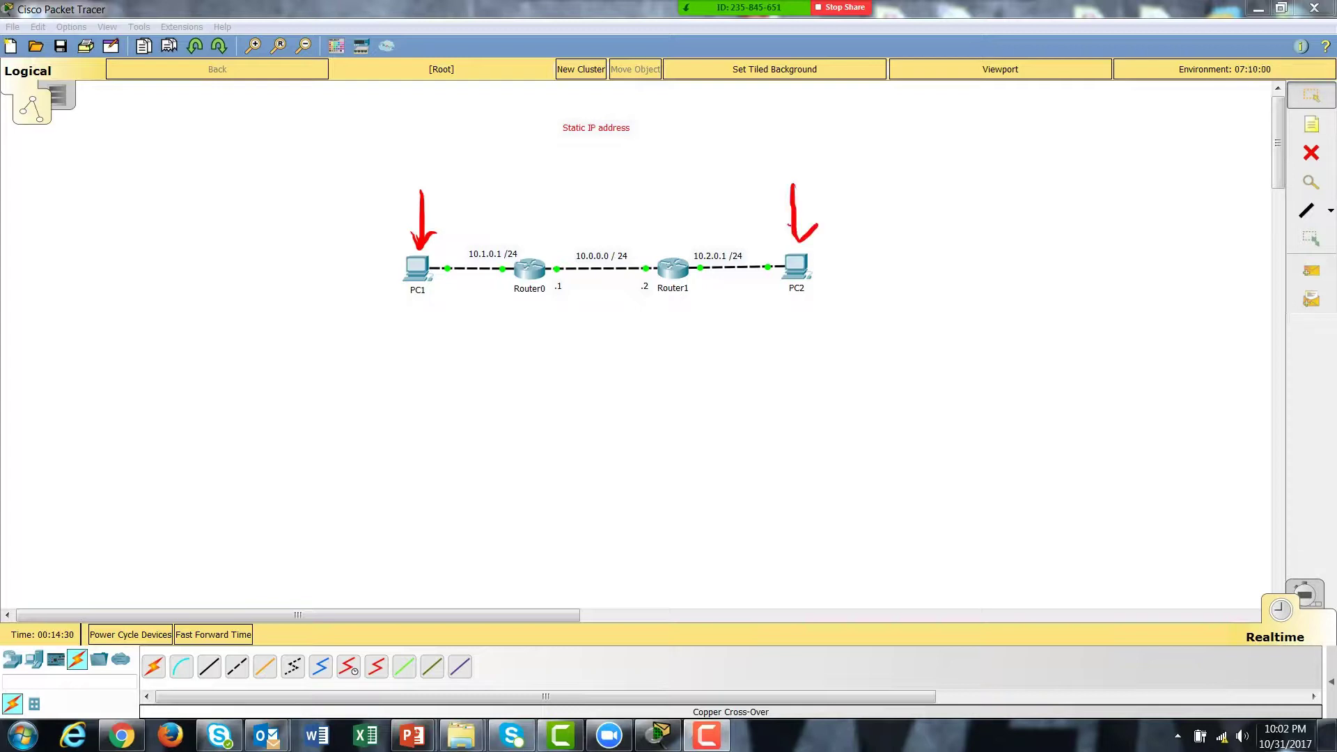
left_click_drag(425, 241, 454, 245)
mouse_move(728, 282)
left_mouse_down()
mouse_move(781, 277)
mouse_move(733, 286)
left_mouse_up()
mouse_move(672, 168)
left_mouse_down()
mouse_move(672, 247)
mouse_move(681, 237)
left_mouse_up()
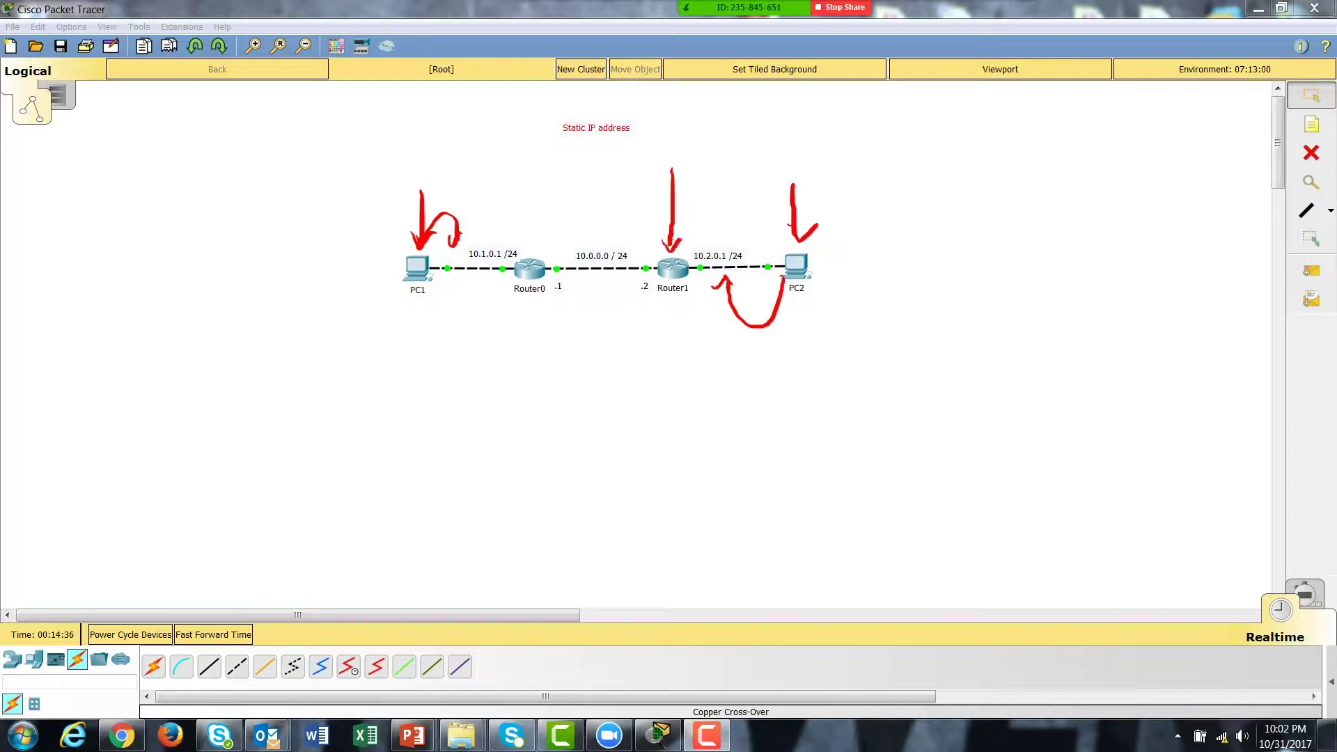
mouse_move(530, 173)
left_mouse_down()
mouse_move(528, 246)
mouse_move(534, 235)
left_mouse_up()
left_click_drag(539, 271, 520, 267)
left_click_drag(680, 269, 690, 262)
left_click_drag(772, 272, 779, 265)
left_click_drag(688, 253, 794, 252)
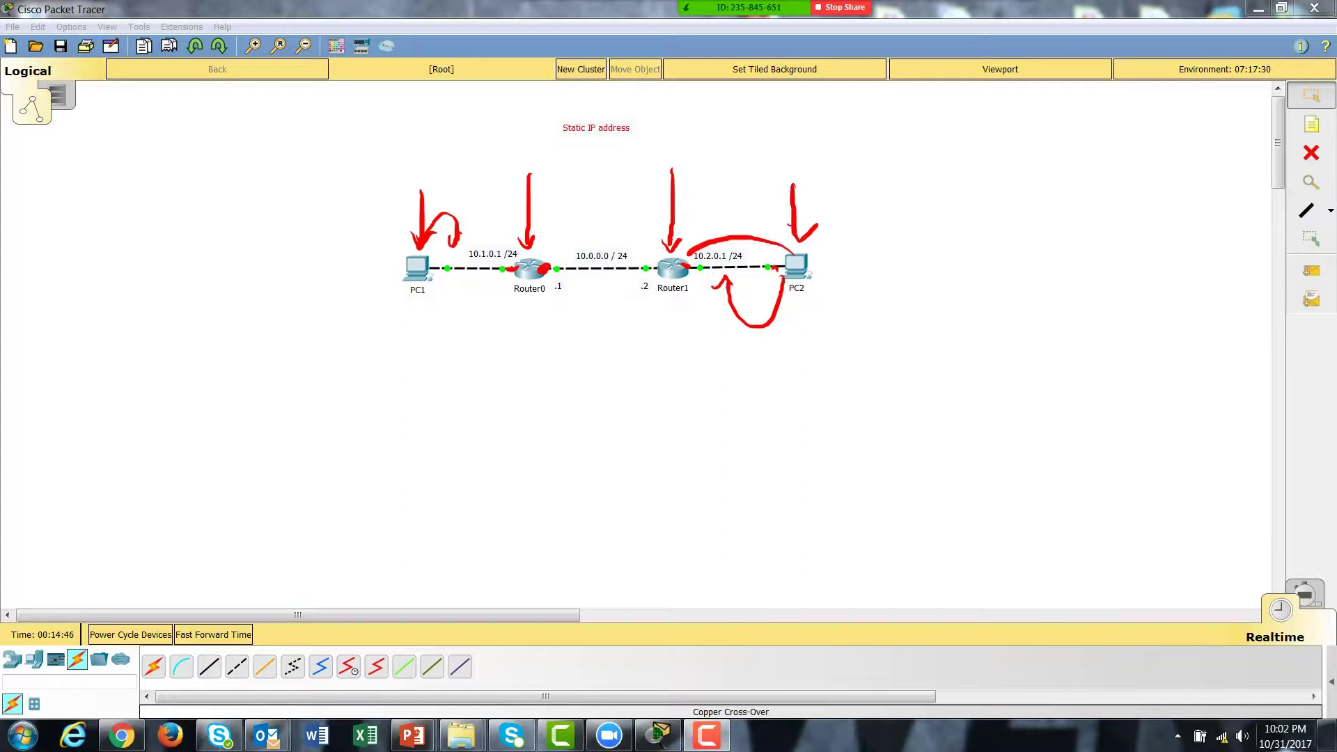
mouse_move(736, 193)
left_mouse_down()
mouse_move(733, 259)
mouse_move(740, 247)
left_mouse_up()
left_click_drag(417, 267, 510, 267)
left_click_drag(459, 330, 462, 281)
left_click_drag(453, 292, 482, 285)
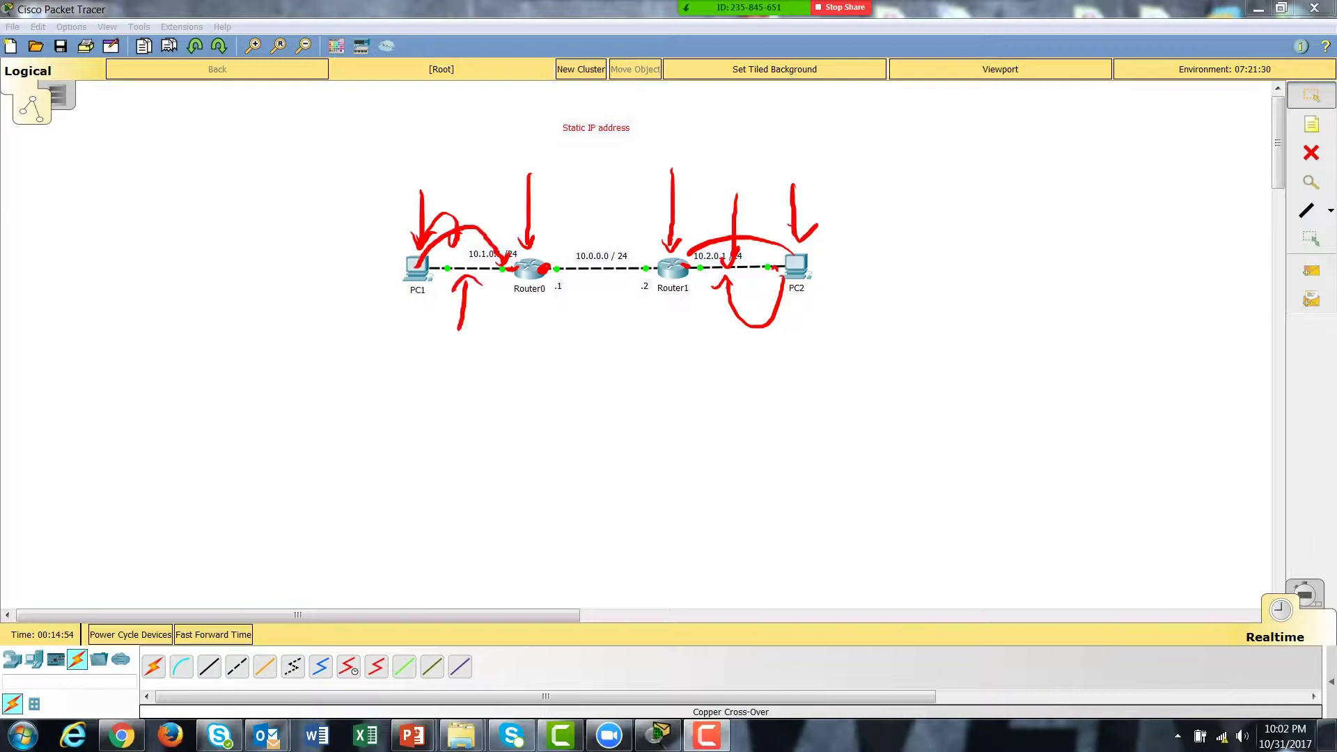
left_click_drag(401, 307, 407, 329)
mouse_move(392, 328)
left_mouse_down()
mouse_move(642, 278)
mouse_move(646, 293)
left_mouse_up()
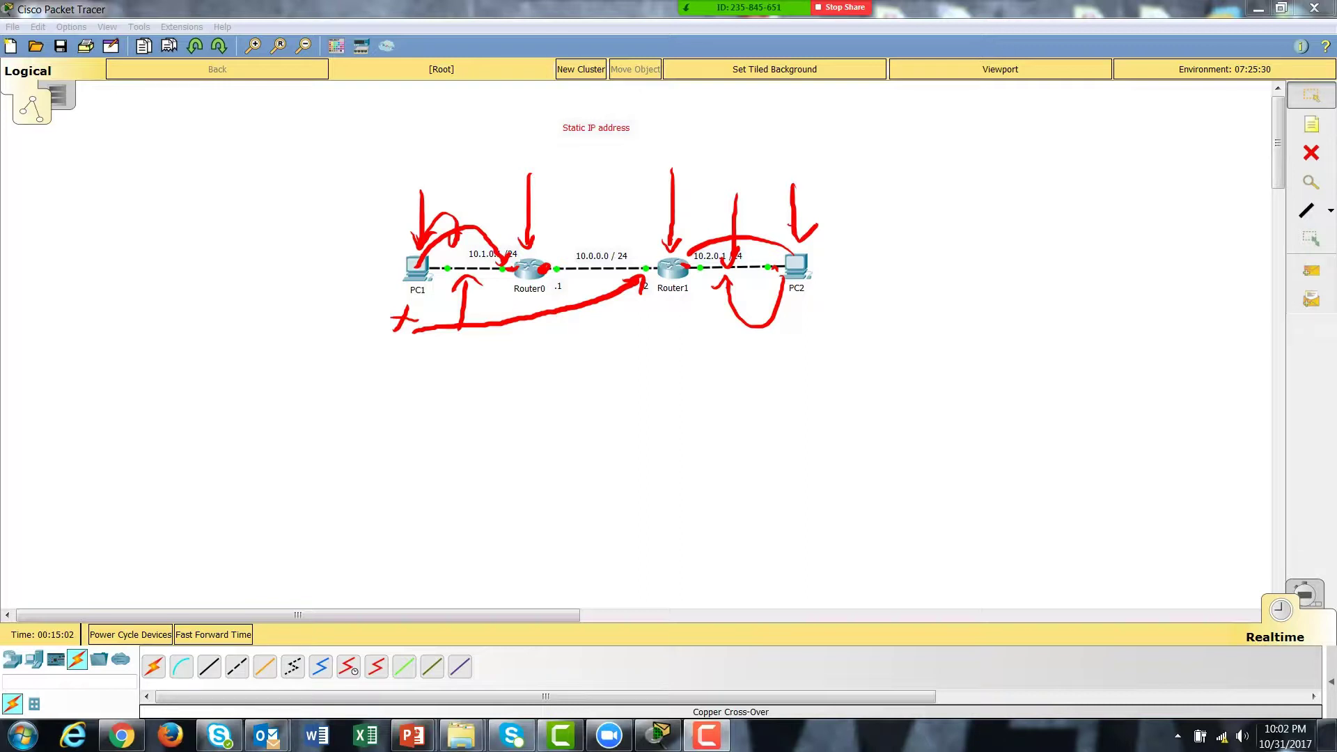
key("Escape")
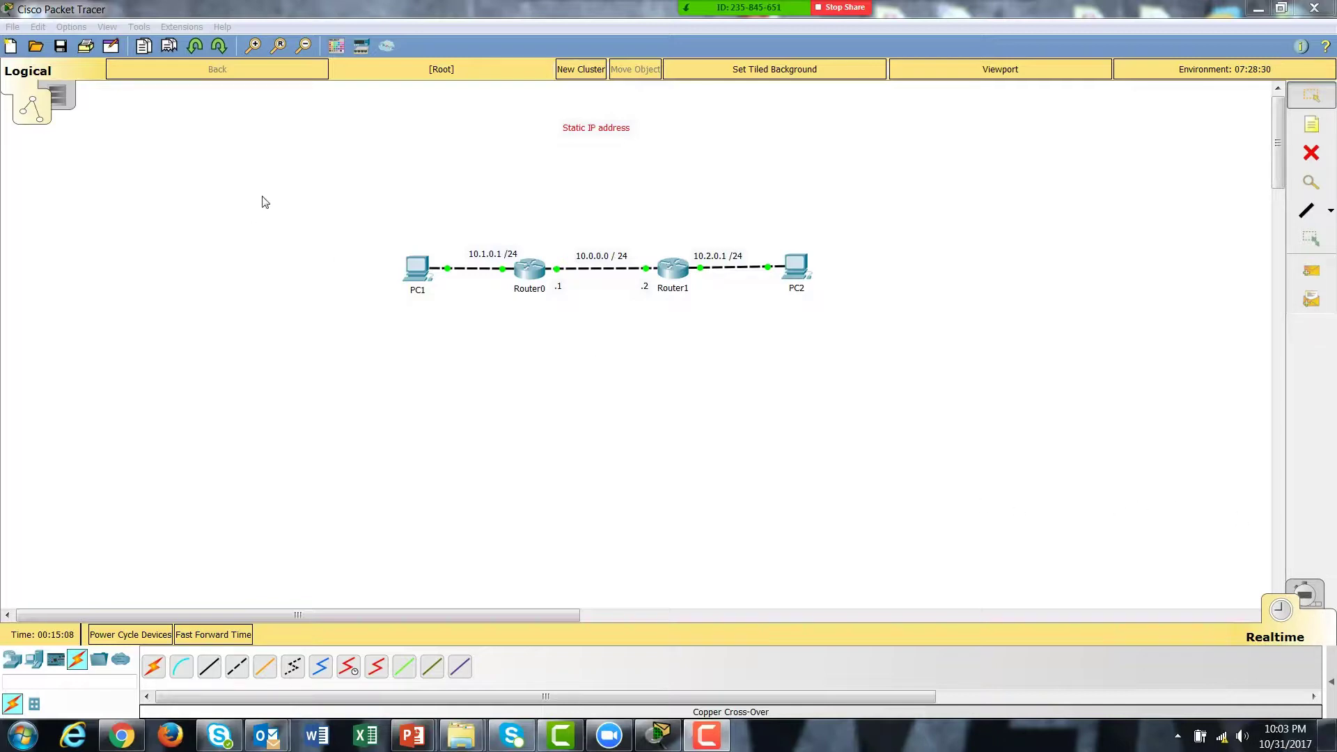
- Check PC1's static IP configuration against the topology's address labels, and close its window
left_click(422, 271)
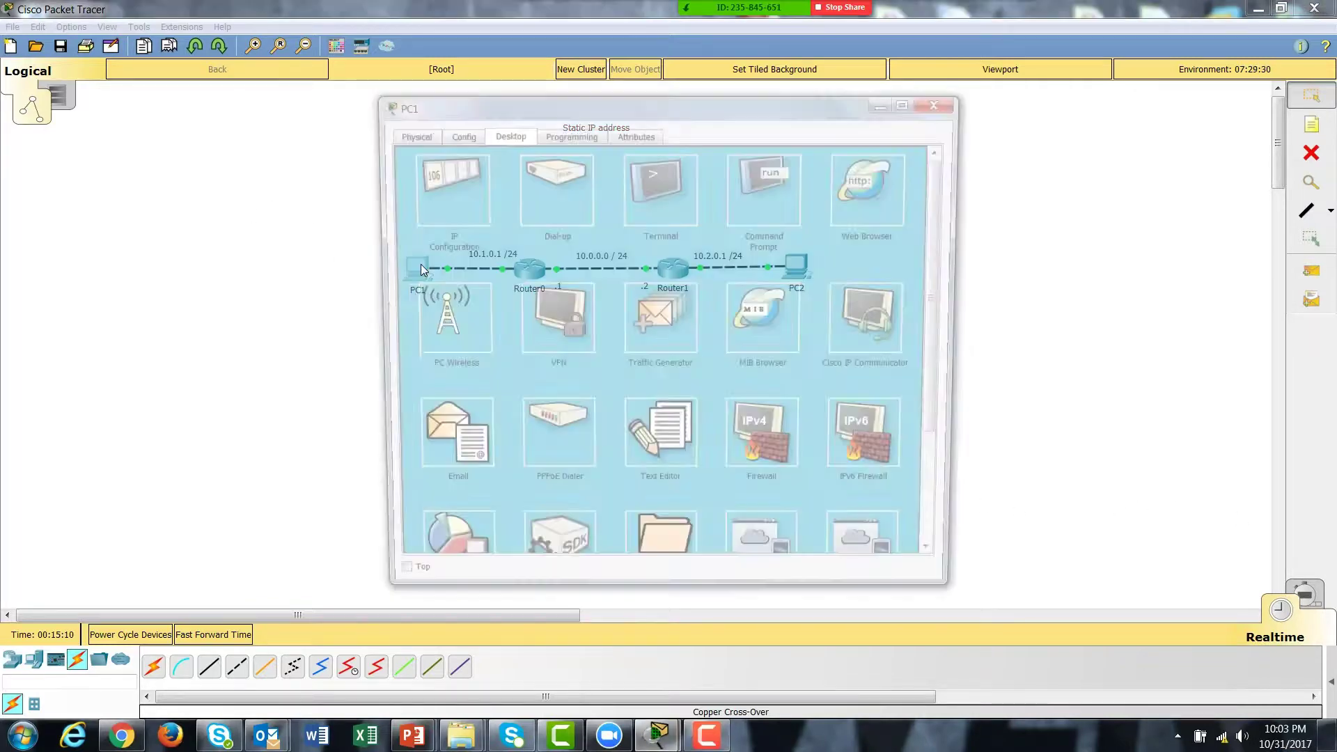
left_click(453, 199)
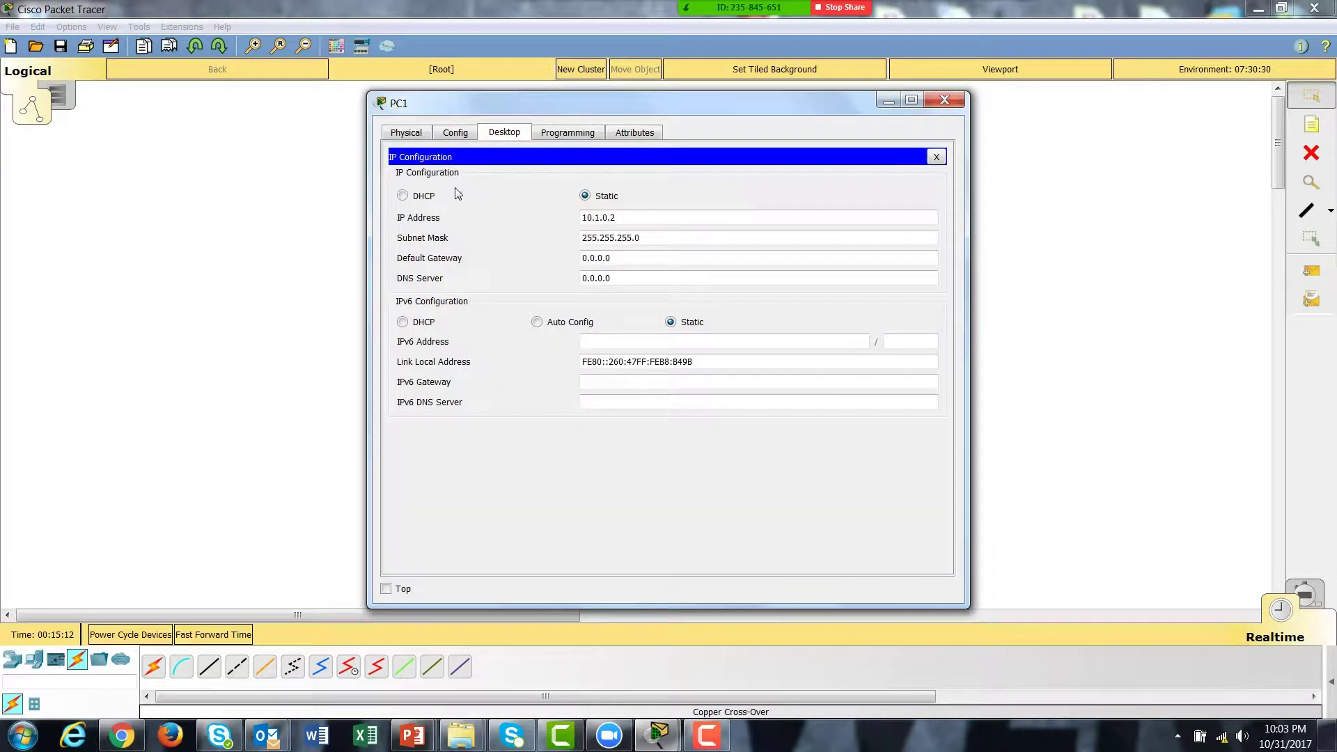
left_click_drag(674, 103, 1094, 155)
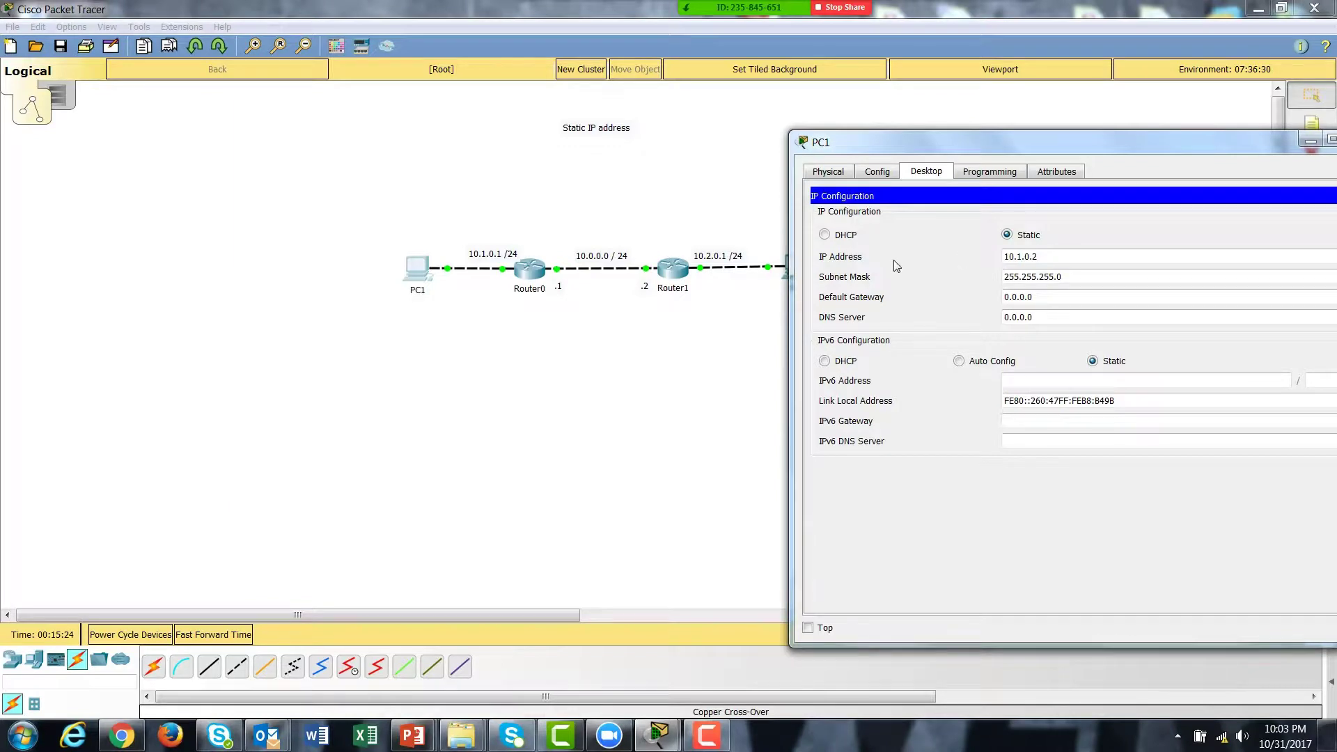
left_click(1037, 263)
left_click_drag(1221, 146, 947, 149)
left_click(1059, 143)
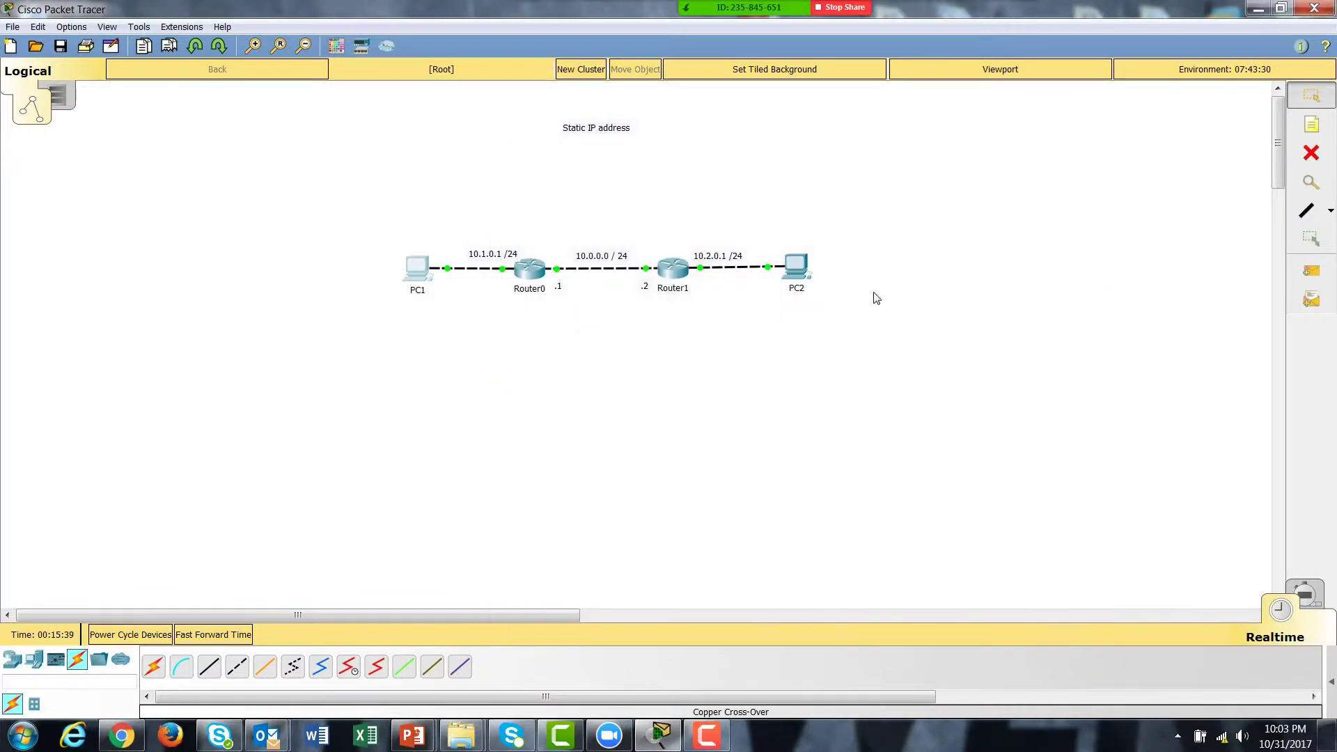
- Check PC2's static IP configuration against the topology's address labels, and close its window
left_click(798, 274)
left_click(470, 173)
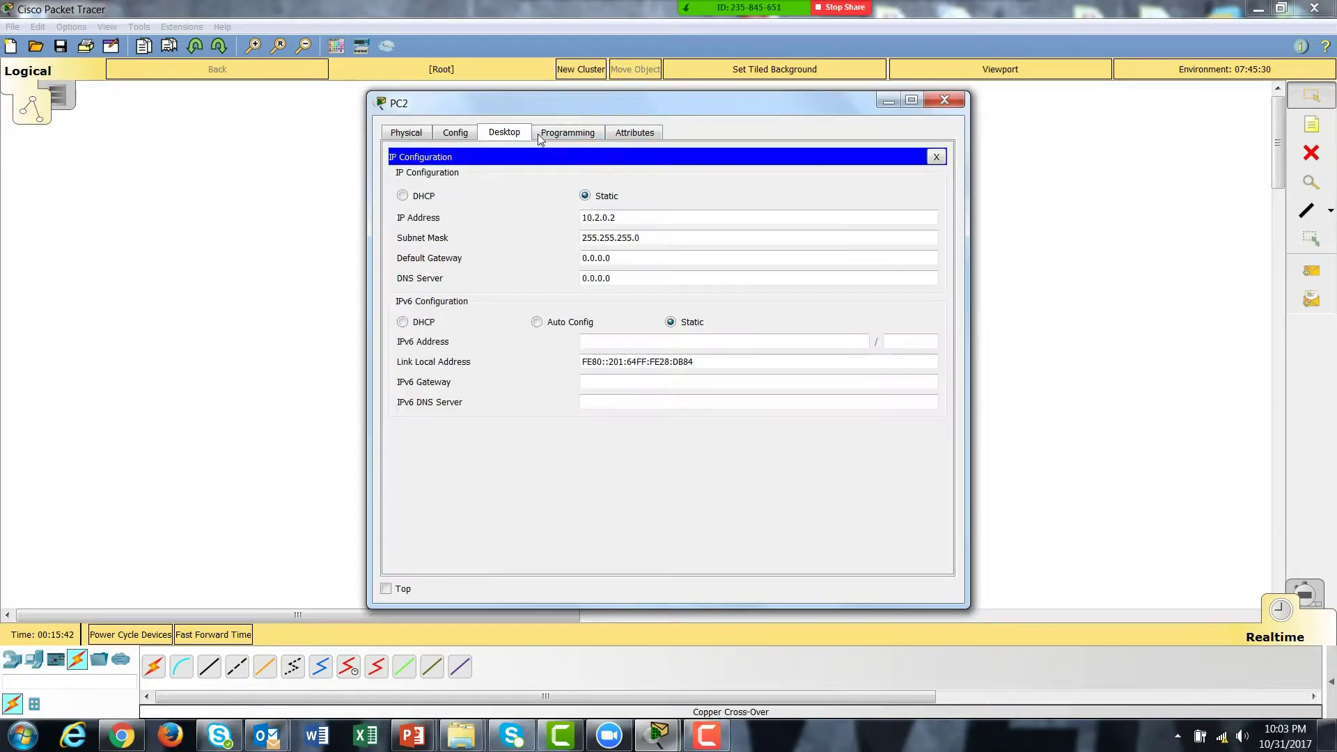
left_click_drag(544, 106, 1019, 106)
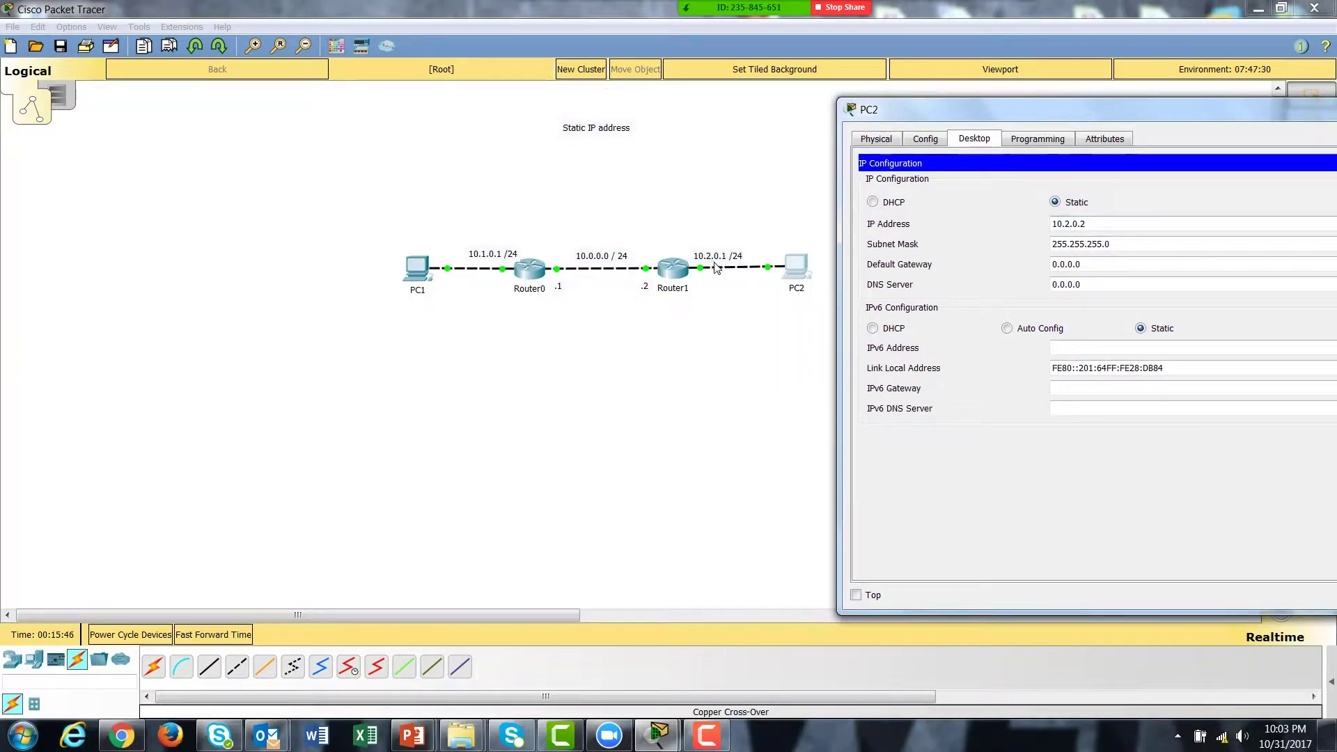
left_click_drag(1070, 120, 905, 115)
left_click(1248, 102)
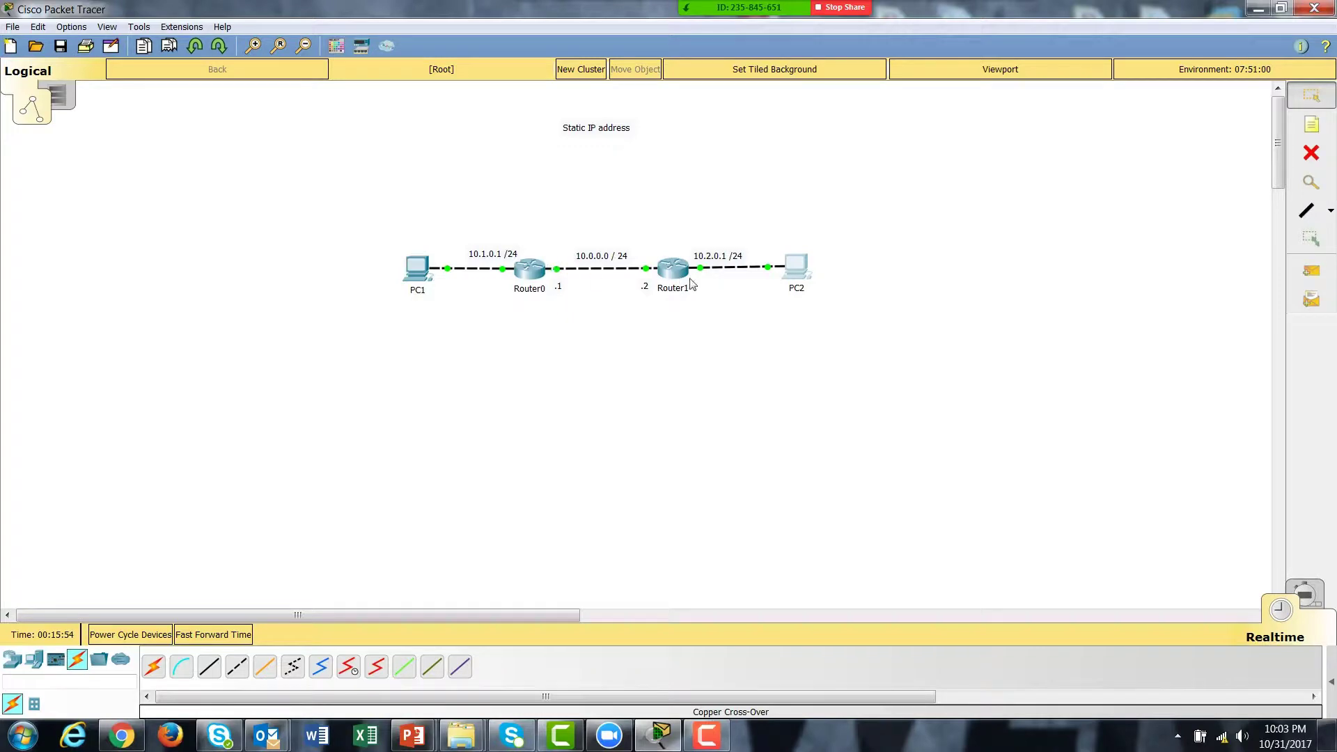
- Display Router0's running configuration with show running-config, and review the IP addresses of FastEthernet0/0 and FastEthernet0/1
left_click(547, 271)
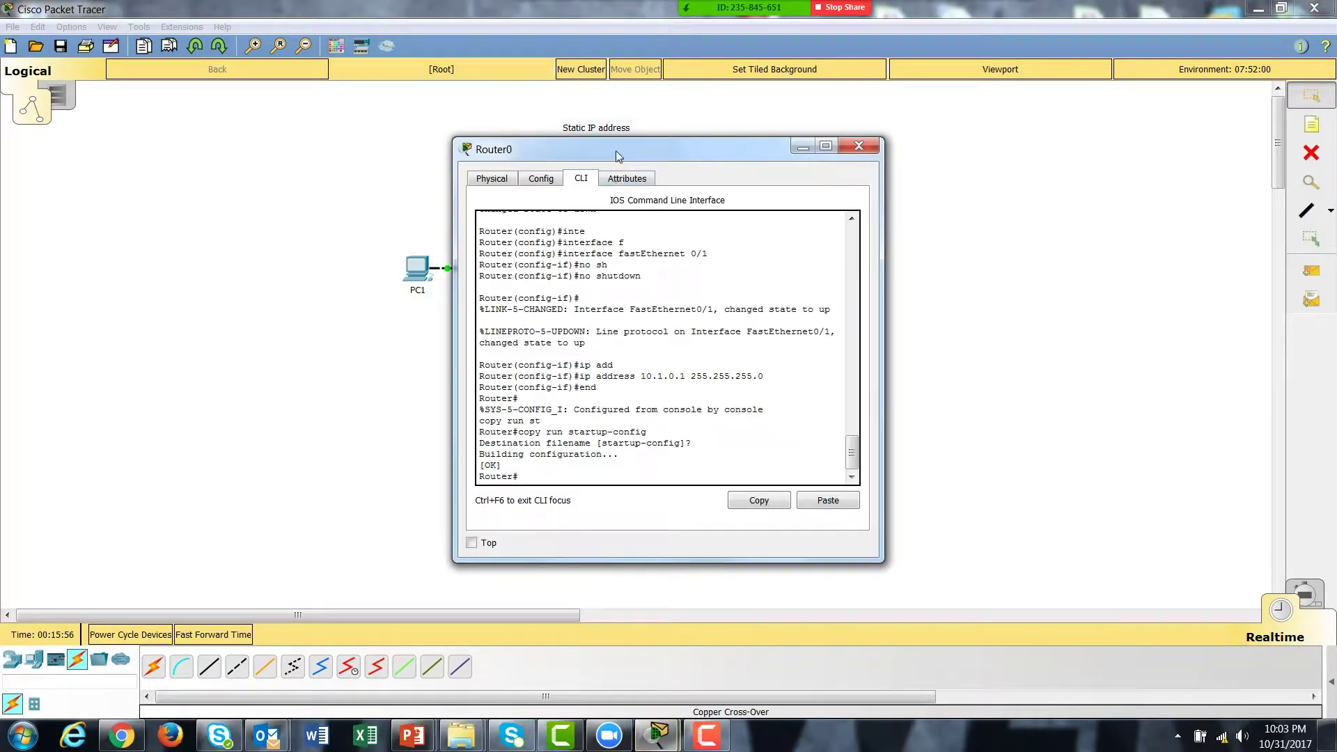
left_click_drag(619, 156, 597, 345)
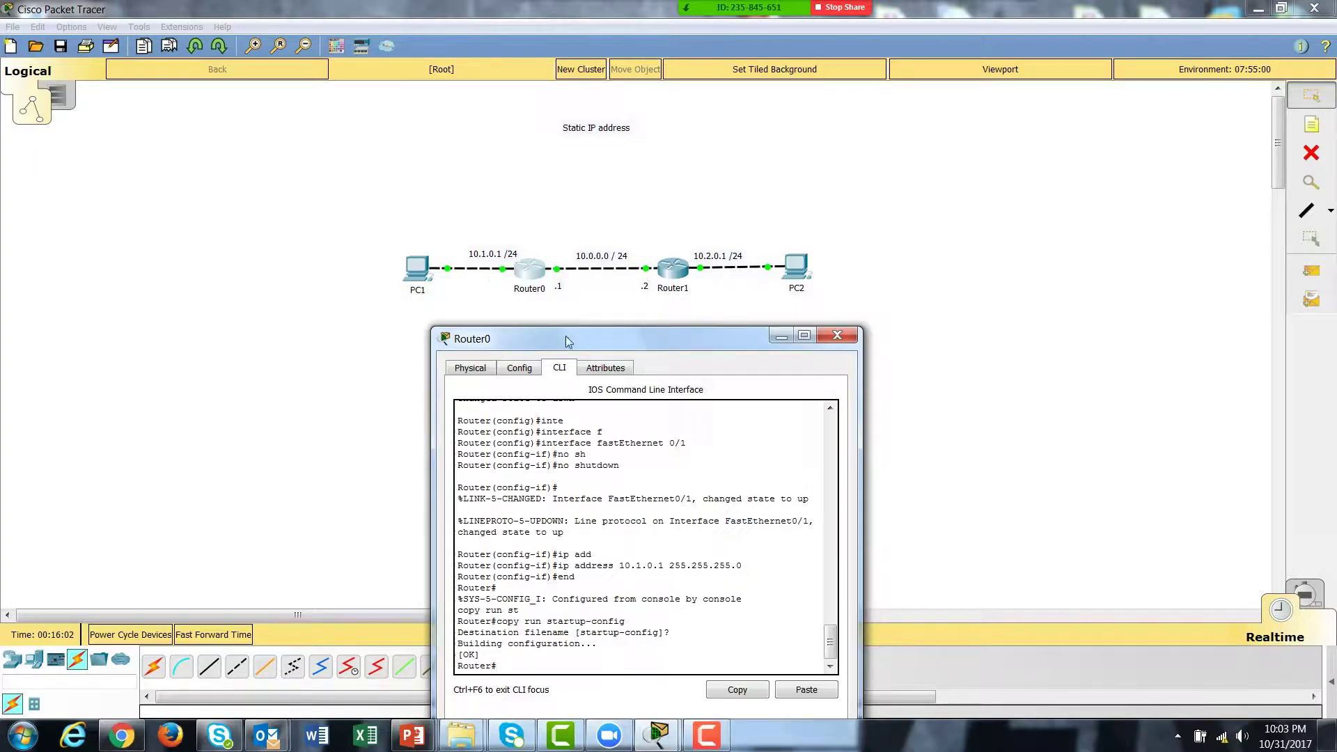
left_click_drag(591, 327, 904, 178)
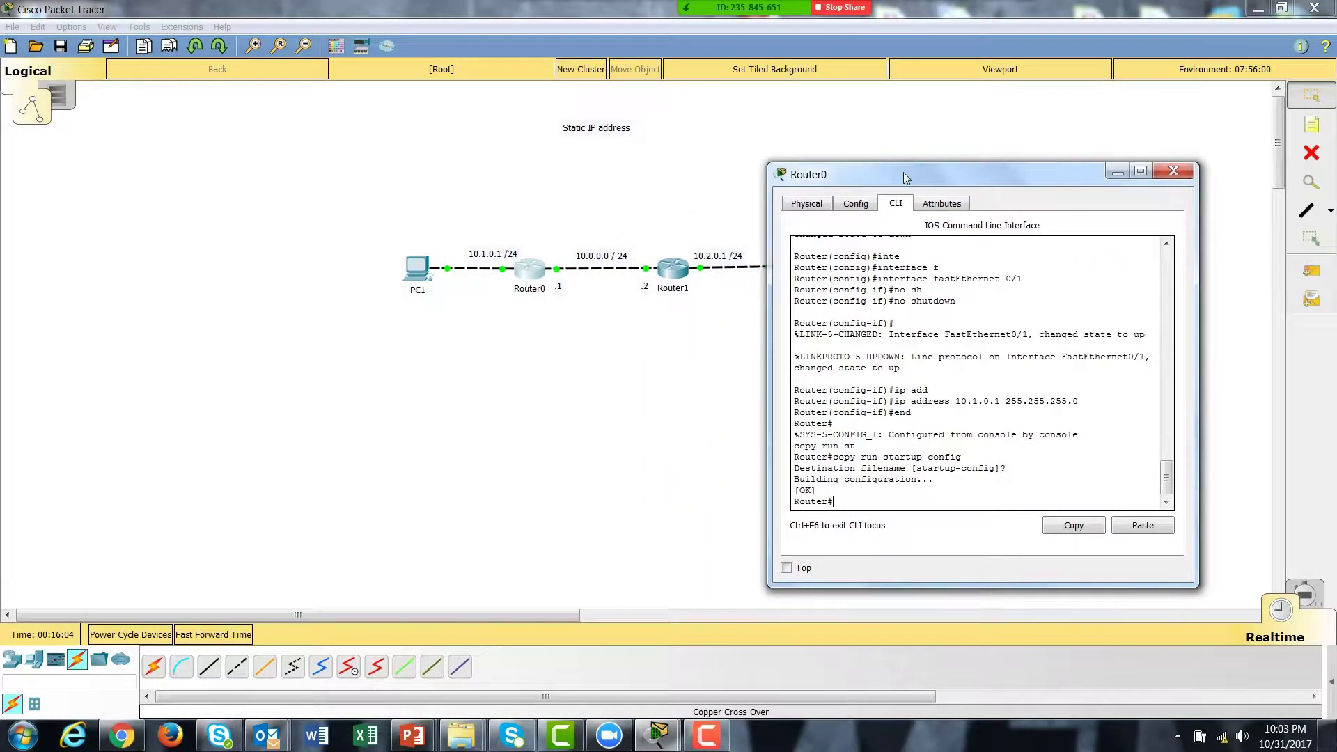
type("show runn")
key("Tab")
key("Return")
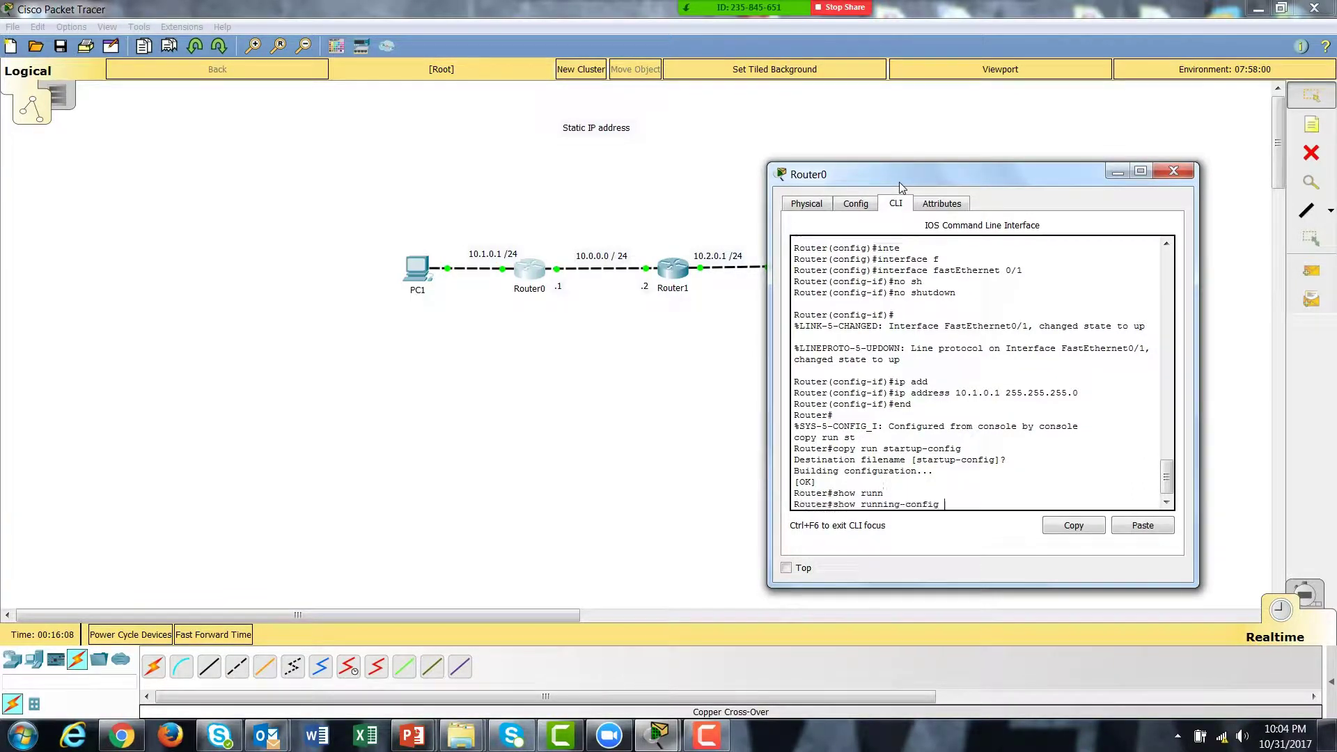
key("space")
key("space")
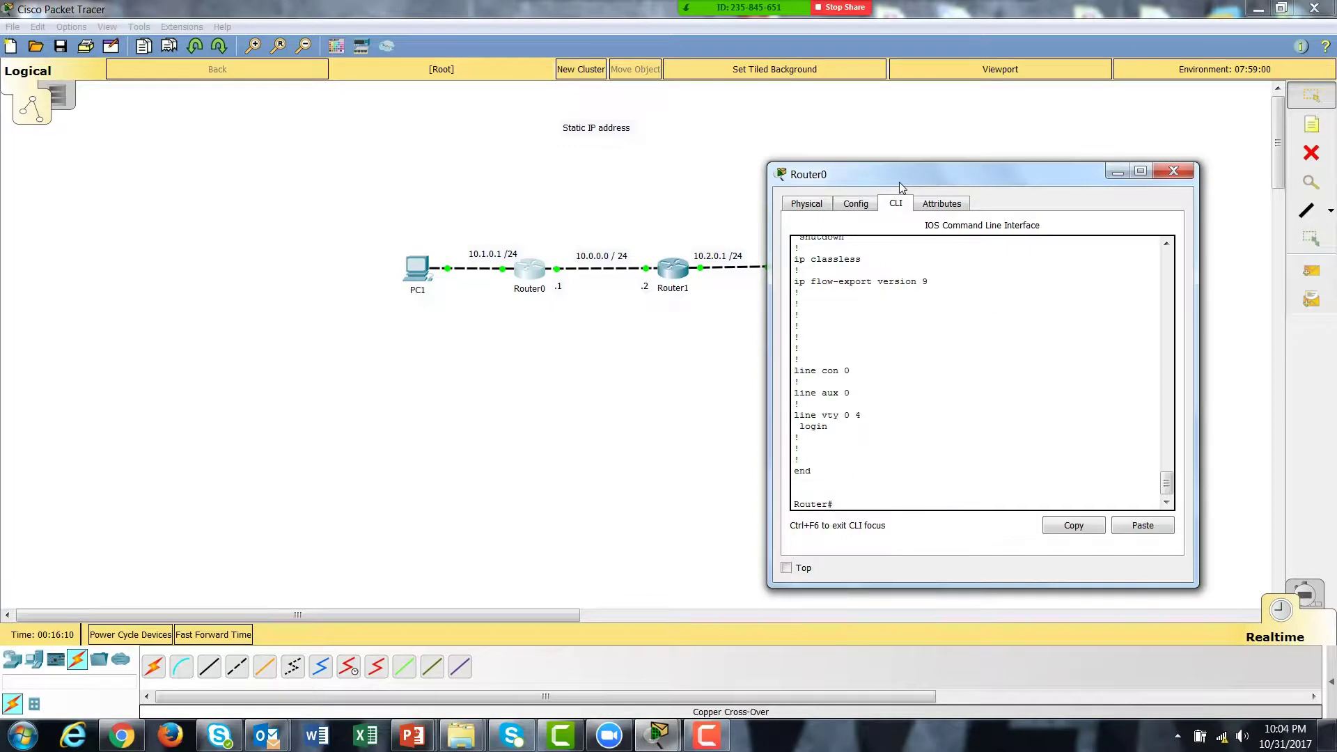
scroll(851, 375, "up", 6)
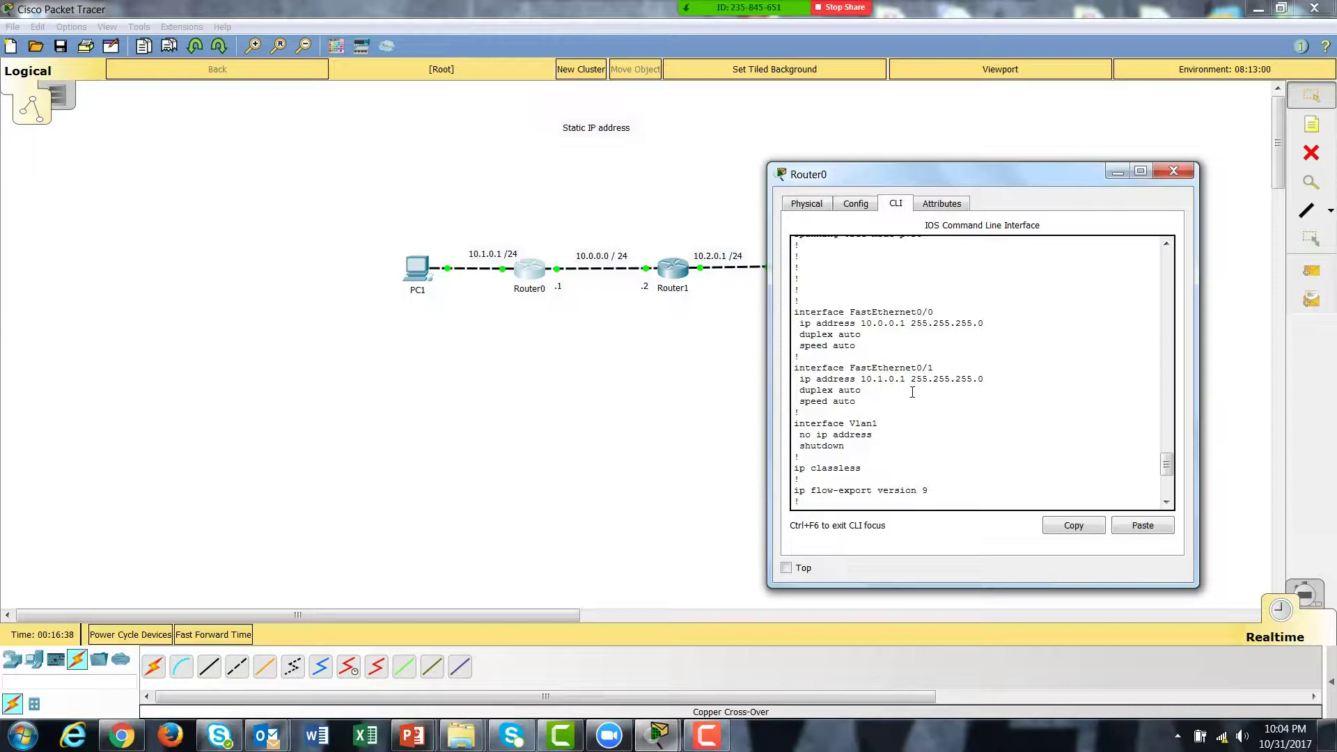
left_click(1173, 170)
- Display Router1's running configuration with show running-config, and examine the IP addresses assigned to its two FastEthernet interfaces
left_click(685, 273)
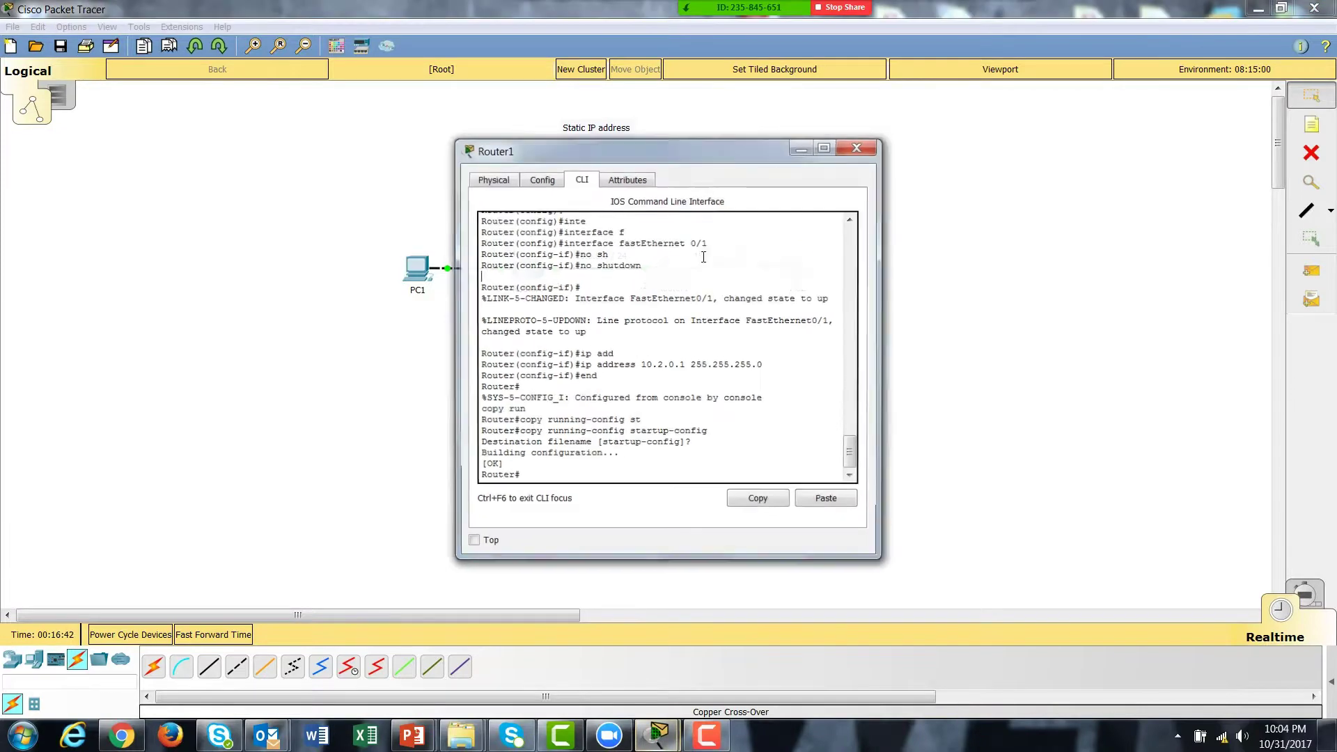
left_click_drag(726, 143, 1076, 119)
key("Return")
key("Return")
type("show ru")
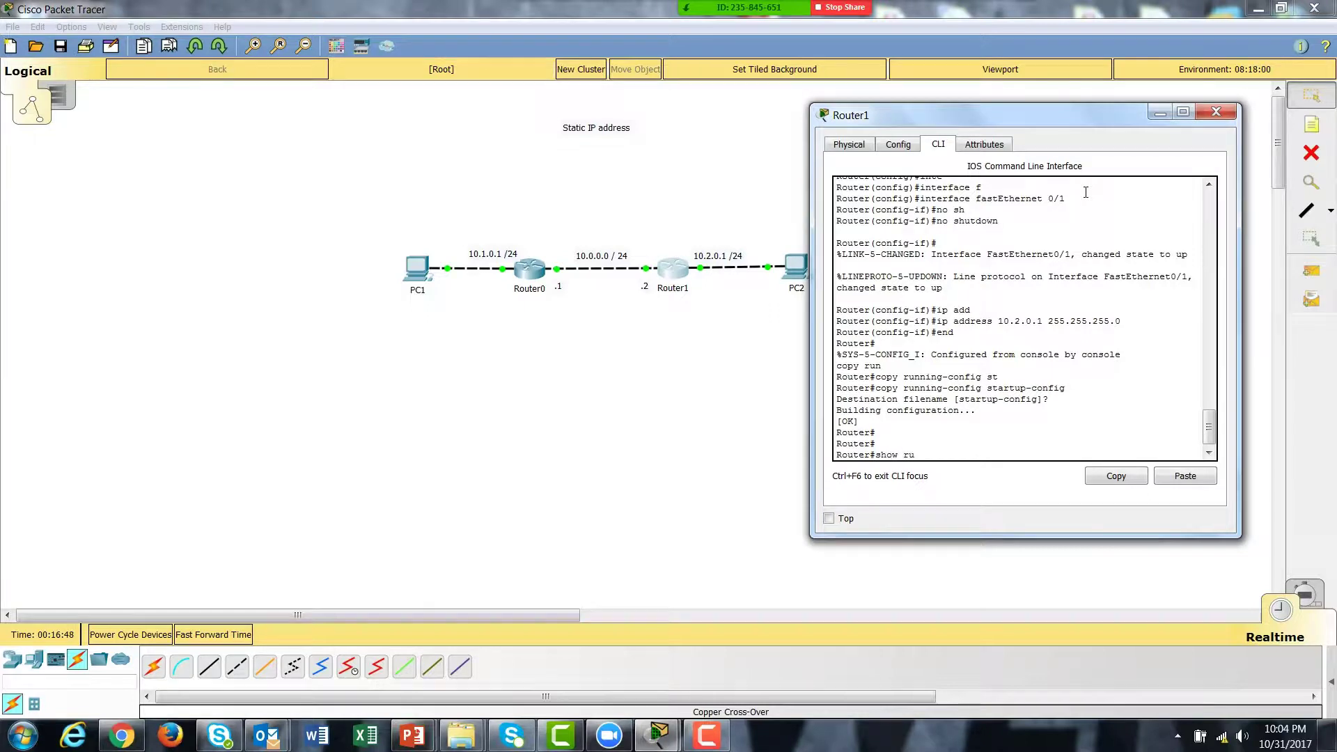
type("n")
key("Tab")
key("Return")
key("space")
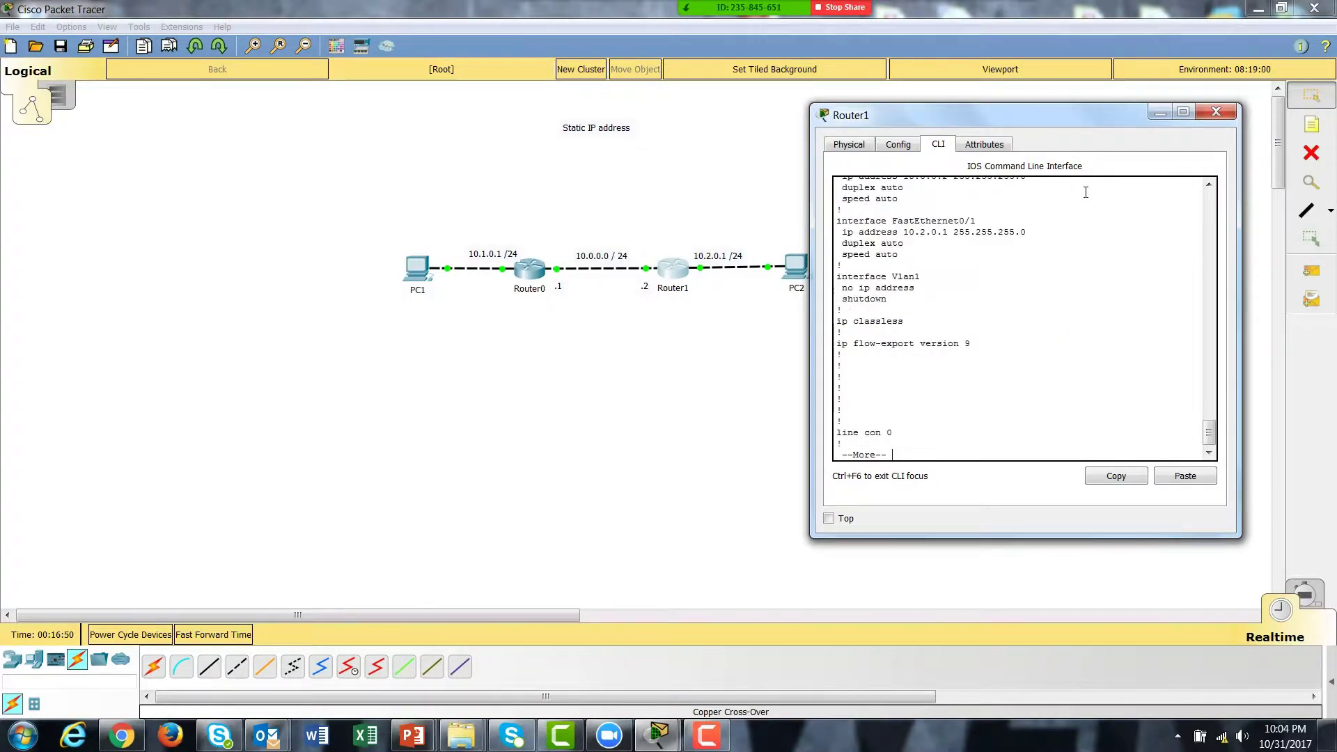
key("space")
scroll(923, 341, "up", 6)
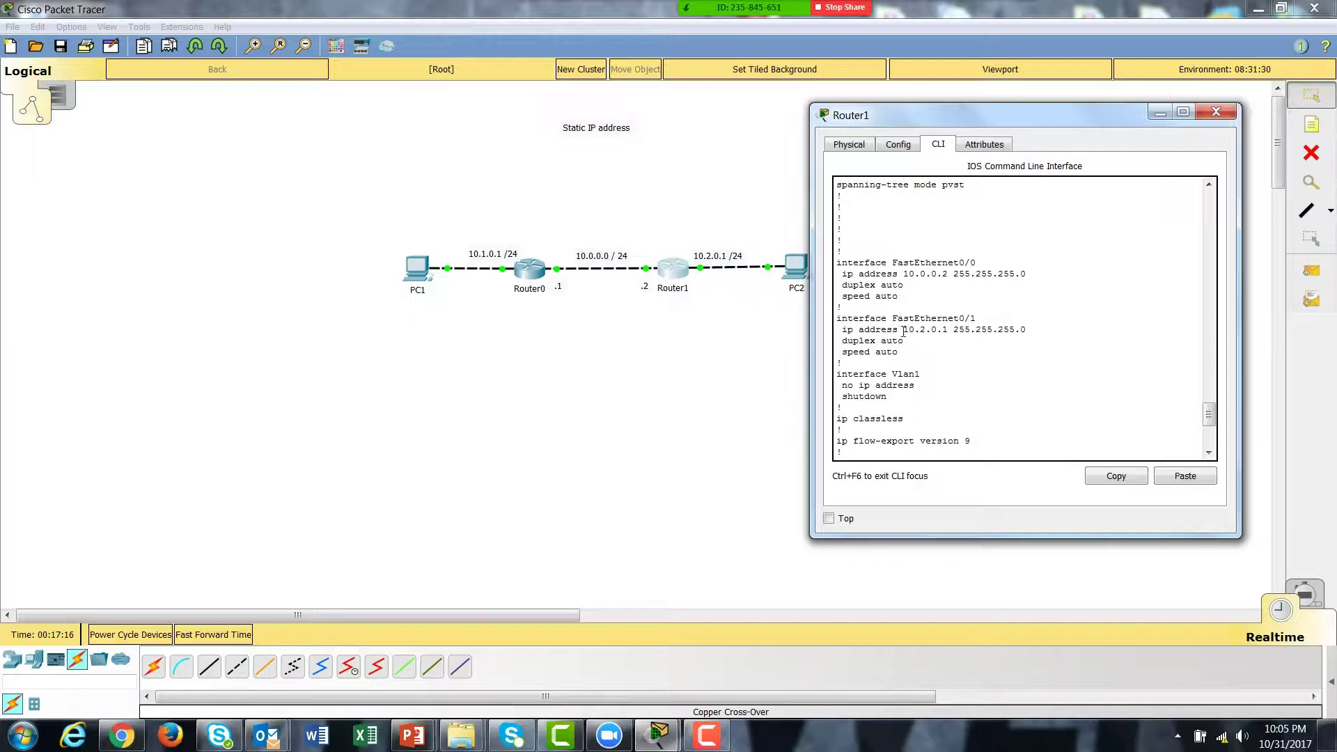
left_click_drag(909, 329, 953, 330)
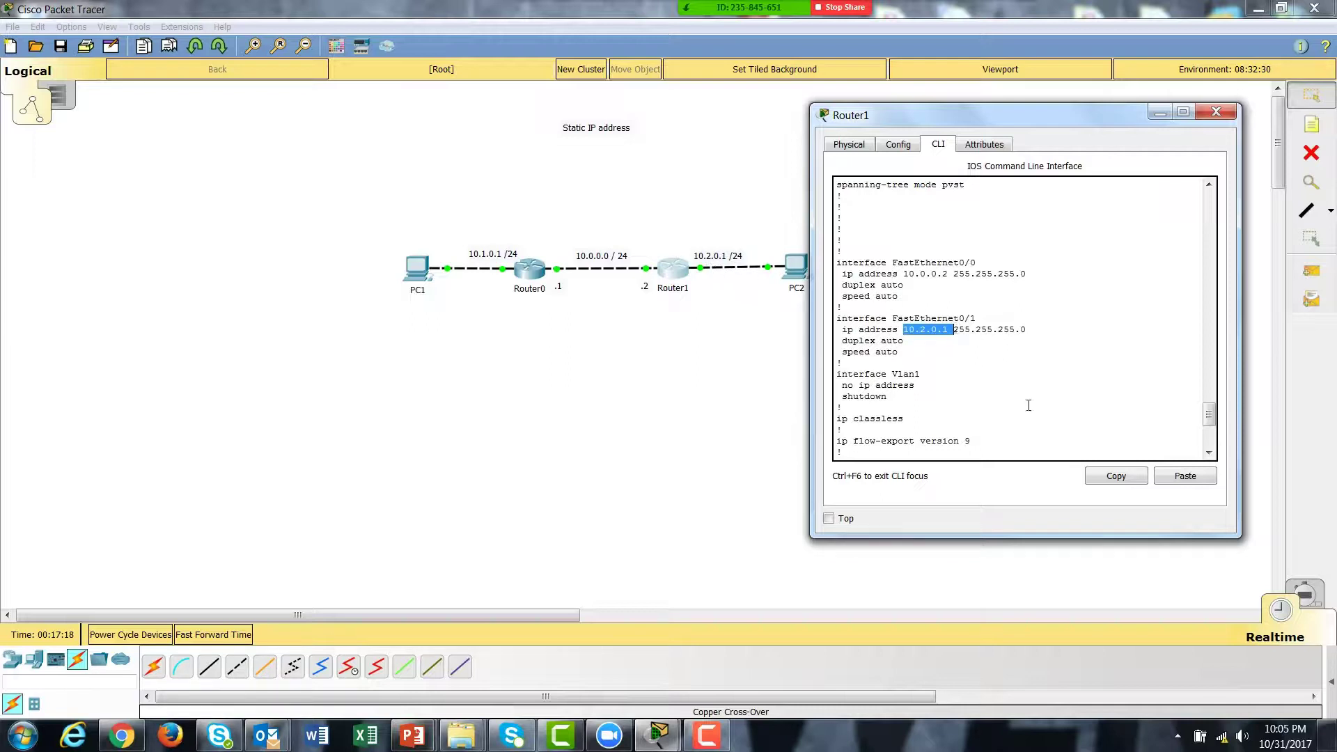
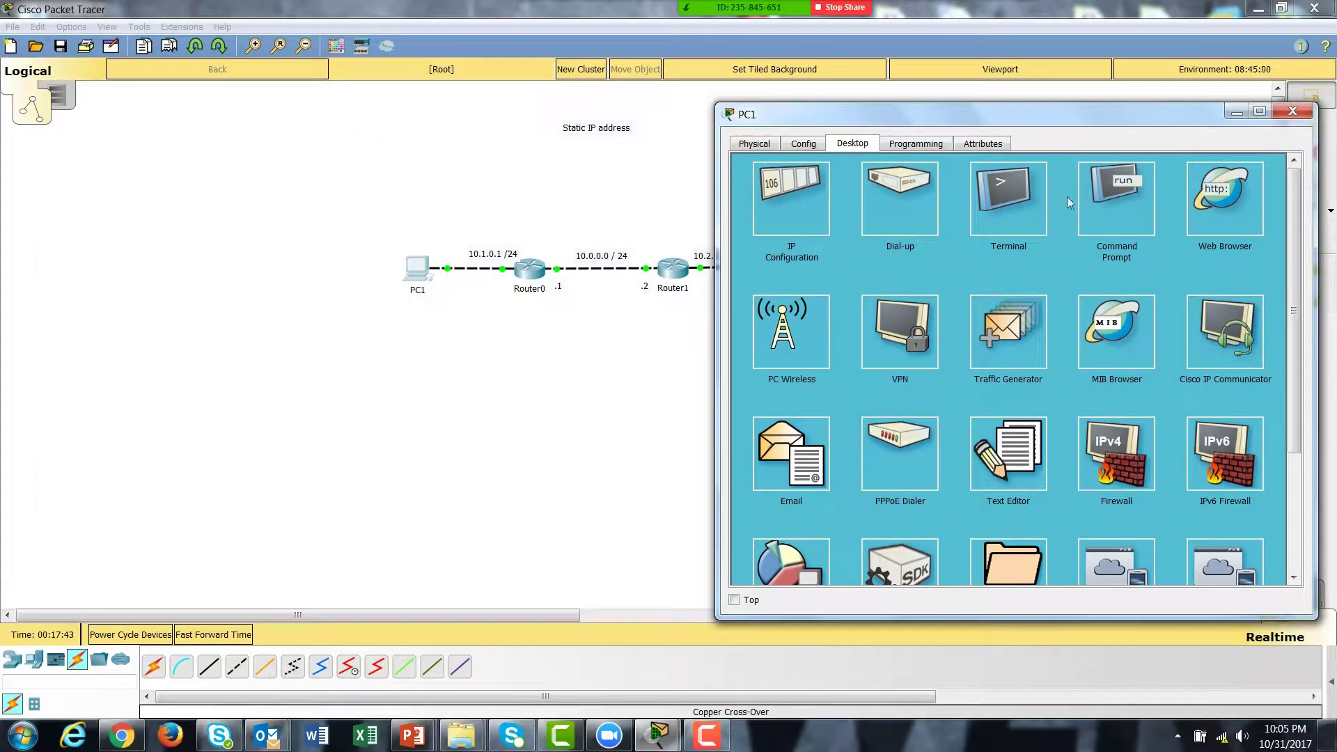
- Ping Router0's 10.1.0.1 address from PC1's Command Prompt, and close PC1's window
left_click(1110, 195)
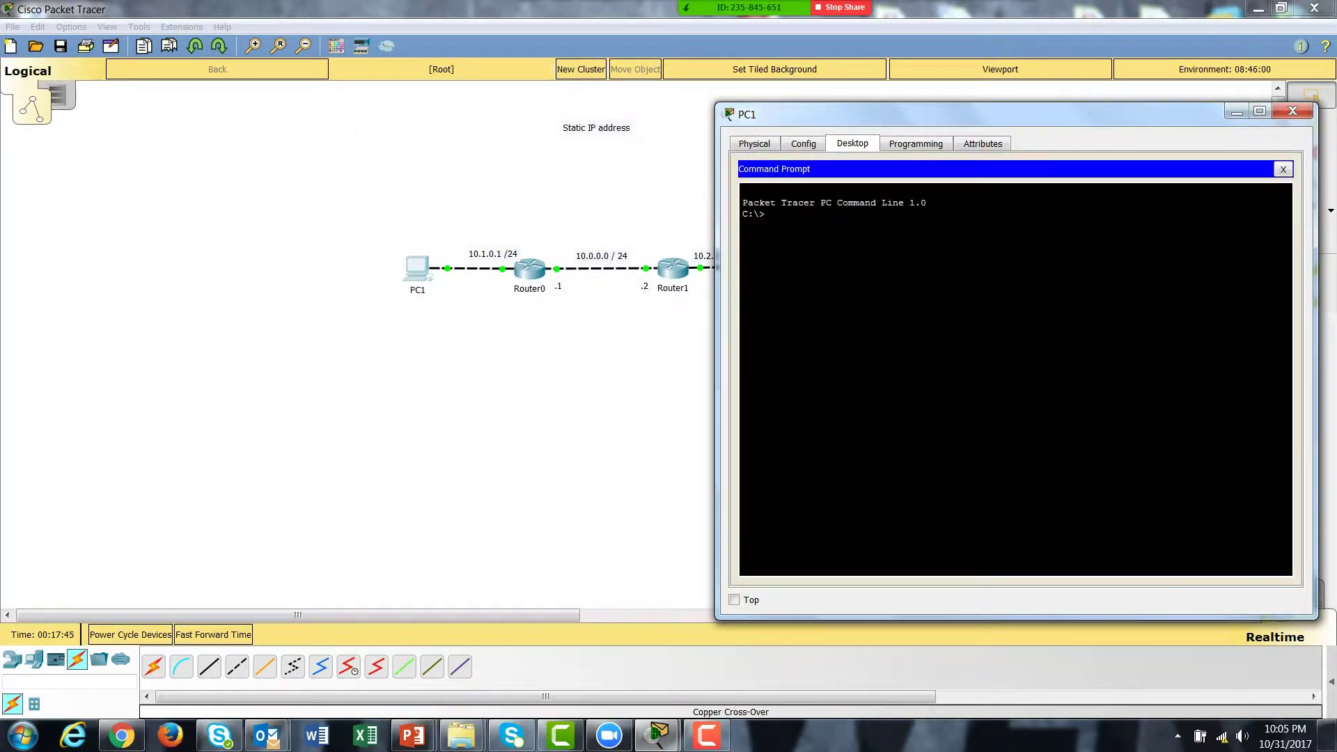
type("ping ")
type("10")
type(".2")
type("1.0.1")
key("Return")
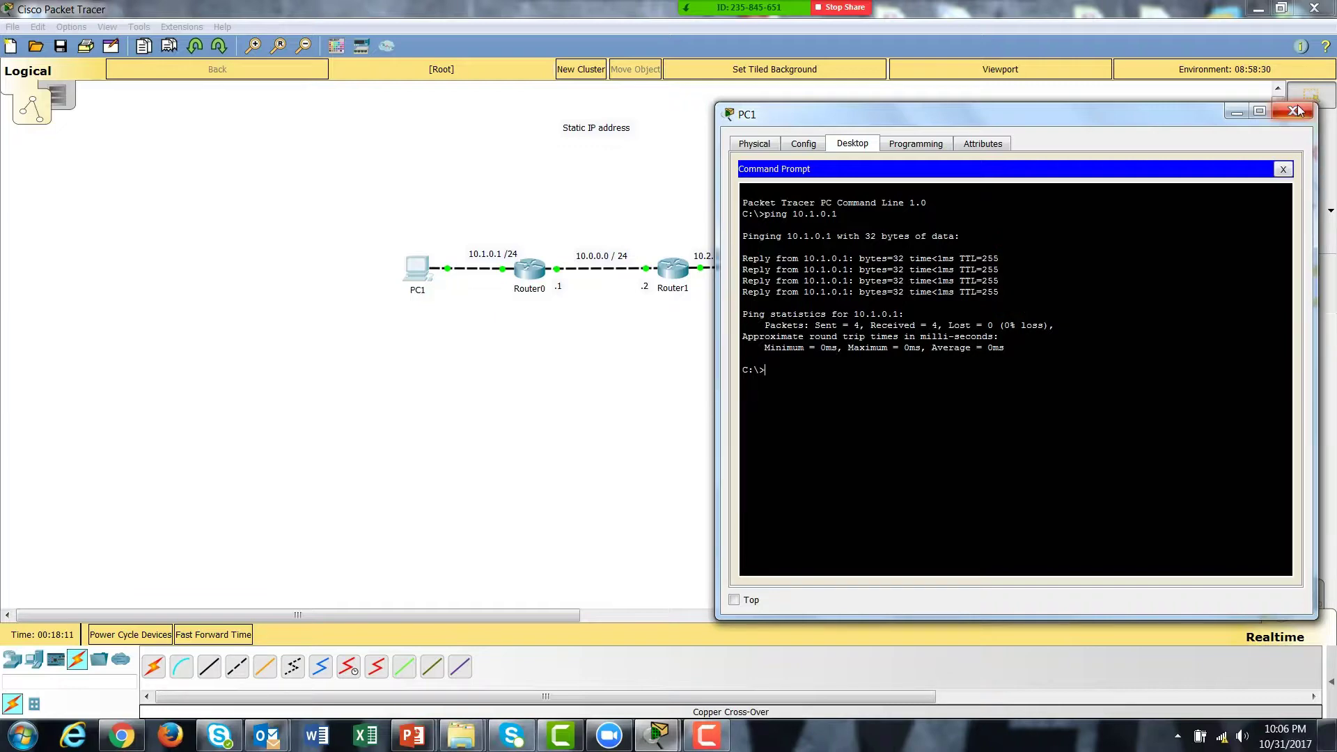
left_click(1009, 216)
left_click(1289, 113)
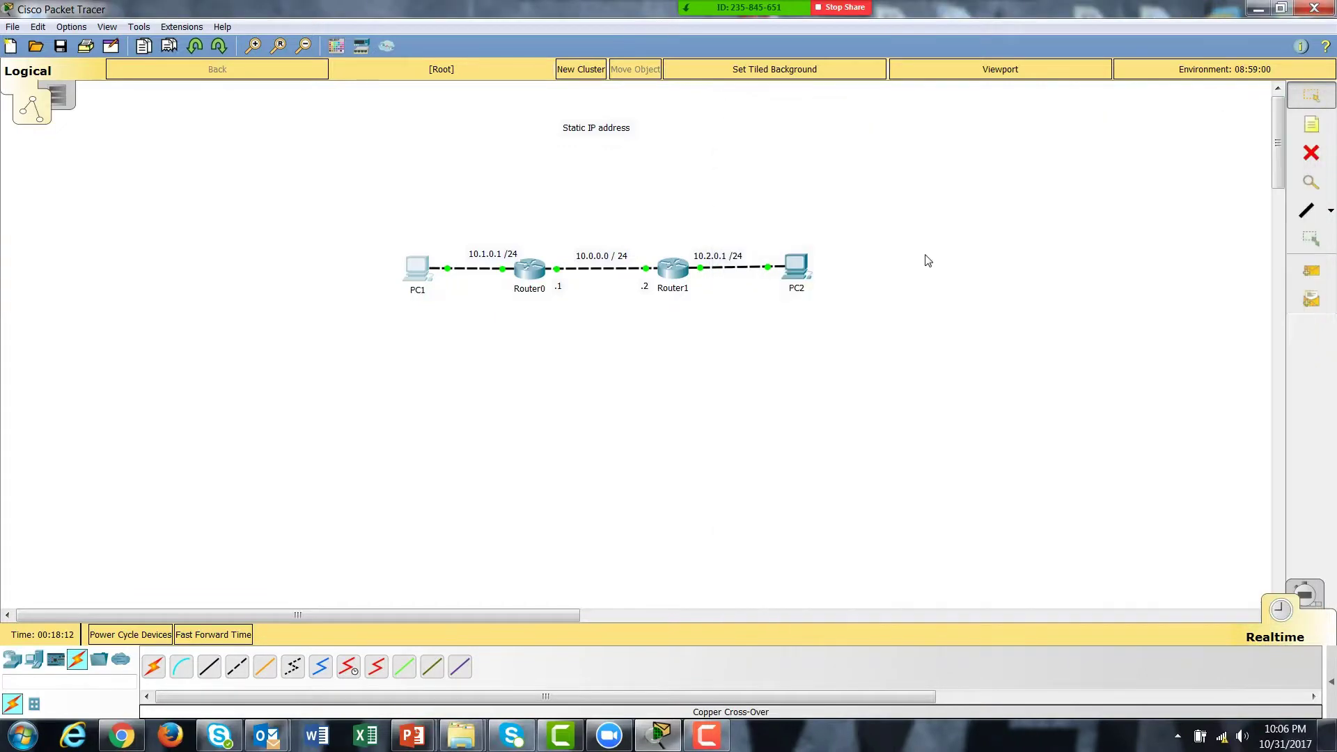
- Ping Router1's 10.2.0.1 address from PC2's Command Prompt, and close PC2's window
left_click(796, 272)
left_click_drag(769, 102, 358, 95)
left_click(975, 187)
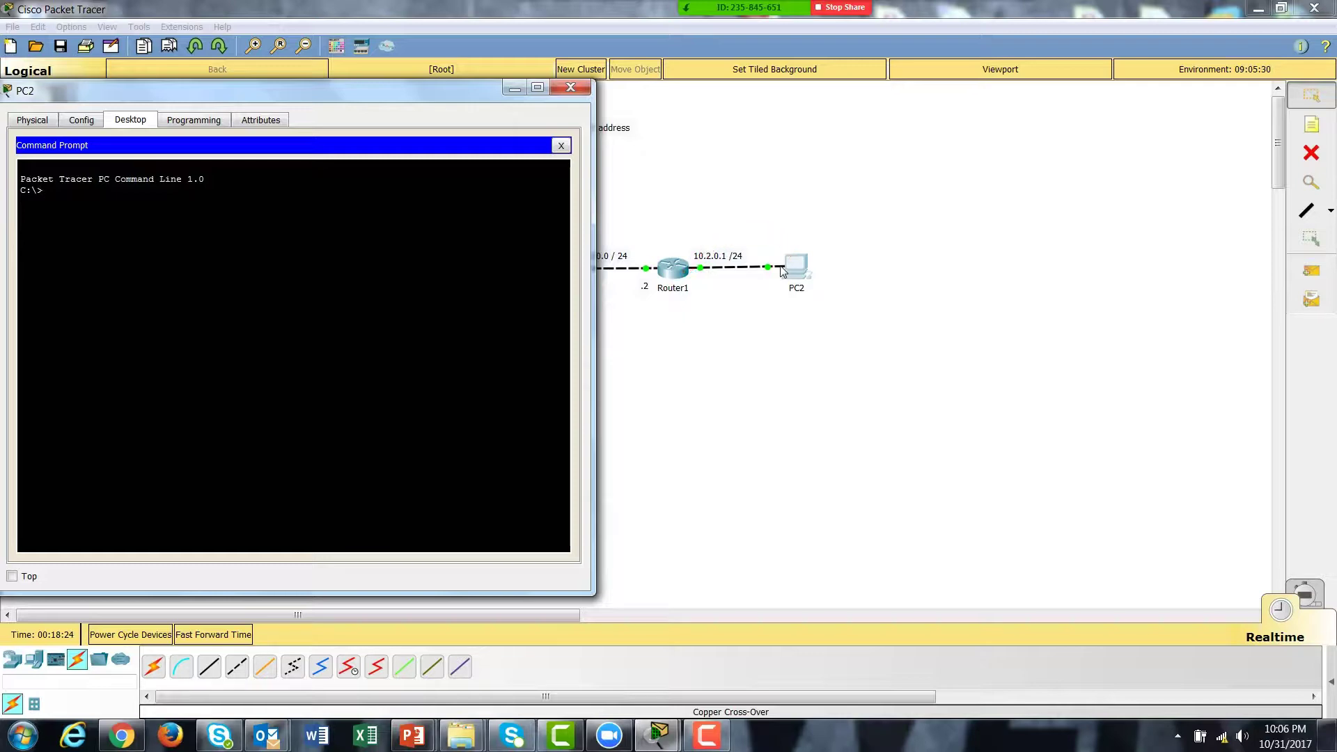
type("ping 10.2.0.1")
key("Return")
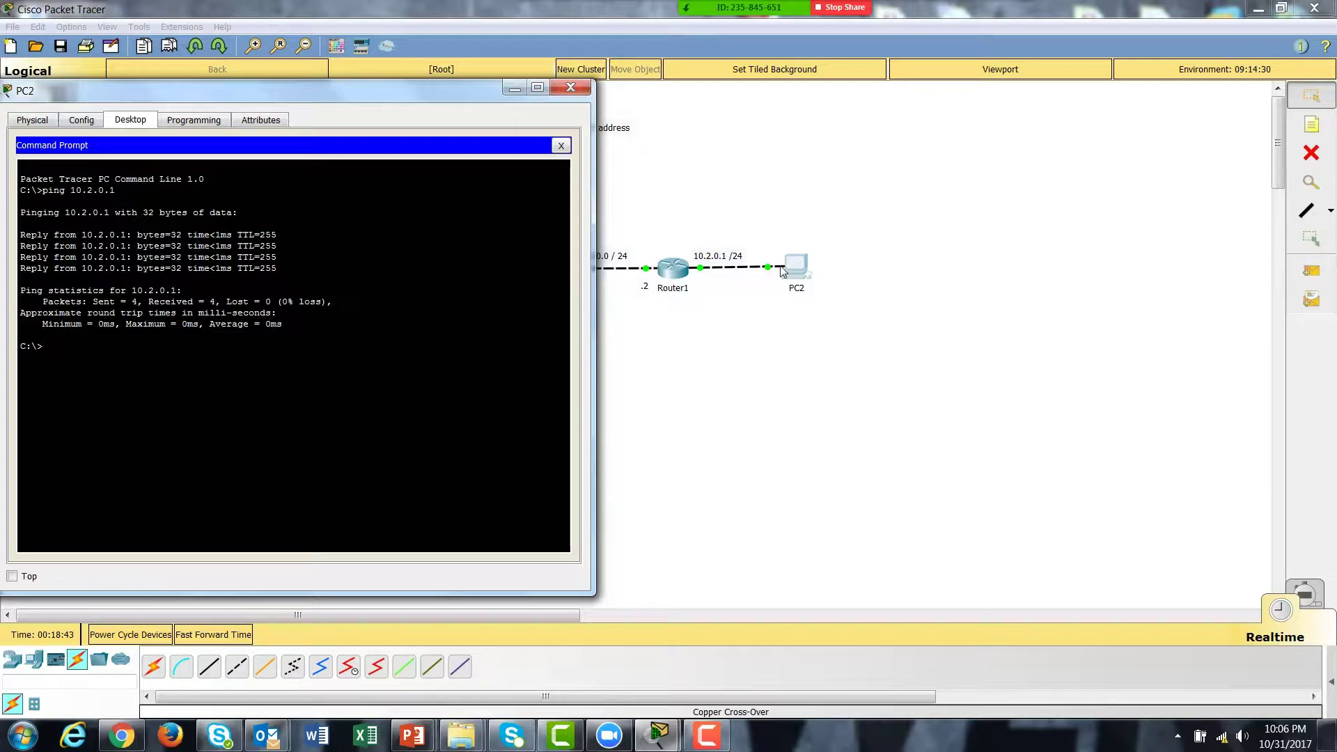
left_click(569, 88)
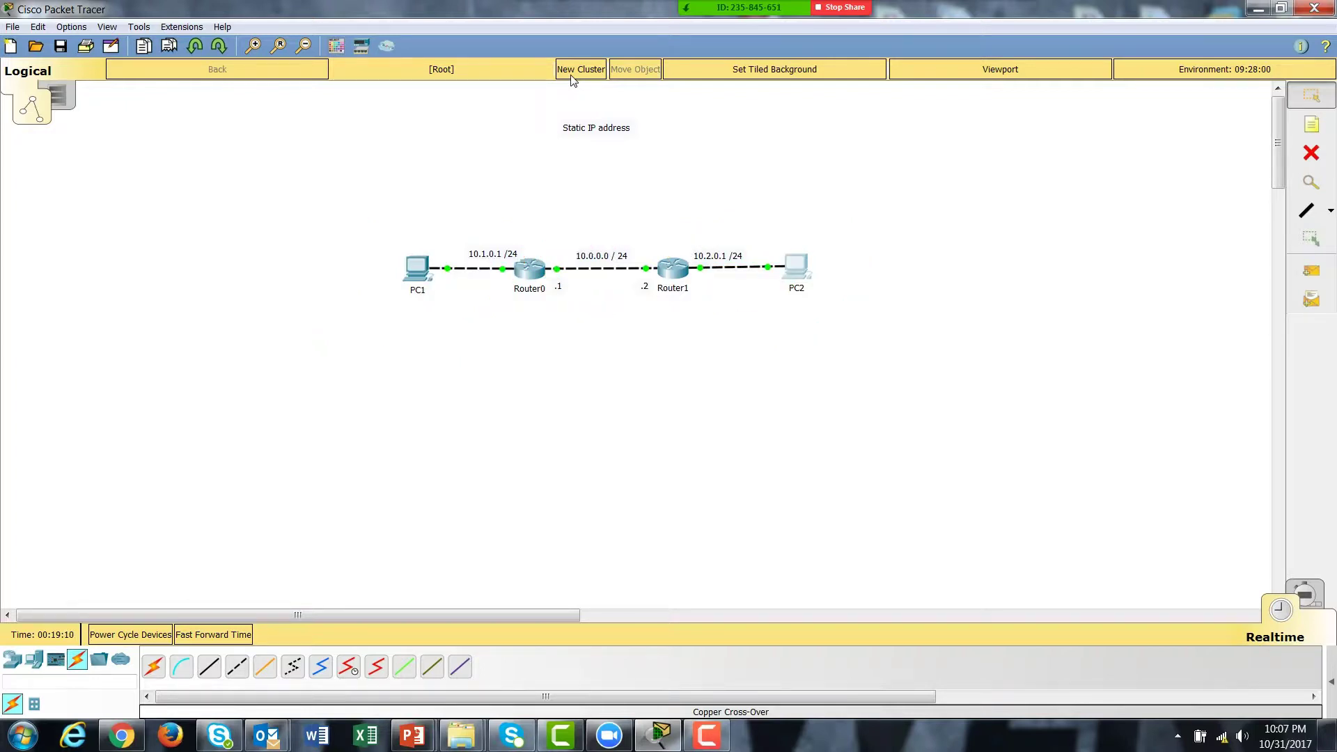
- Arrange PC2's Command Prompt below the topology, ping Router0's far interface 10.0.0.1 from it, and close the window
left_click(794, 270)
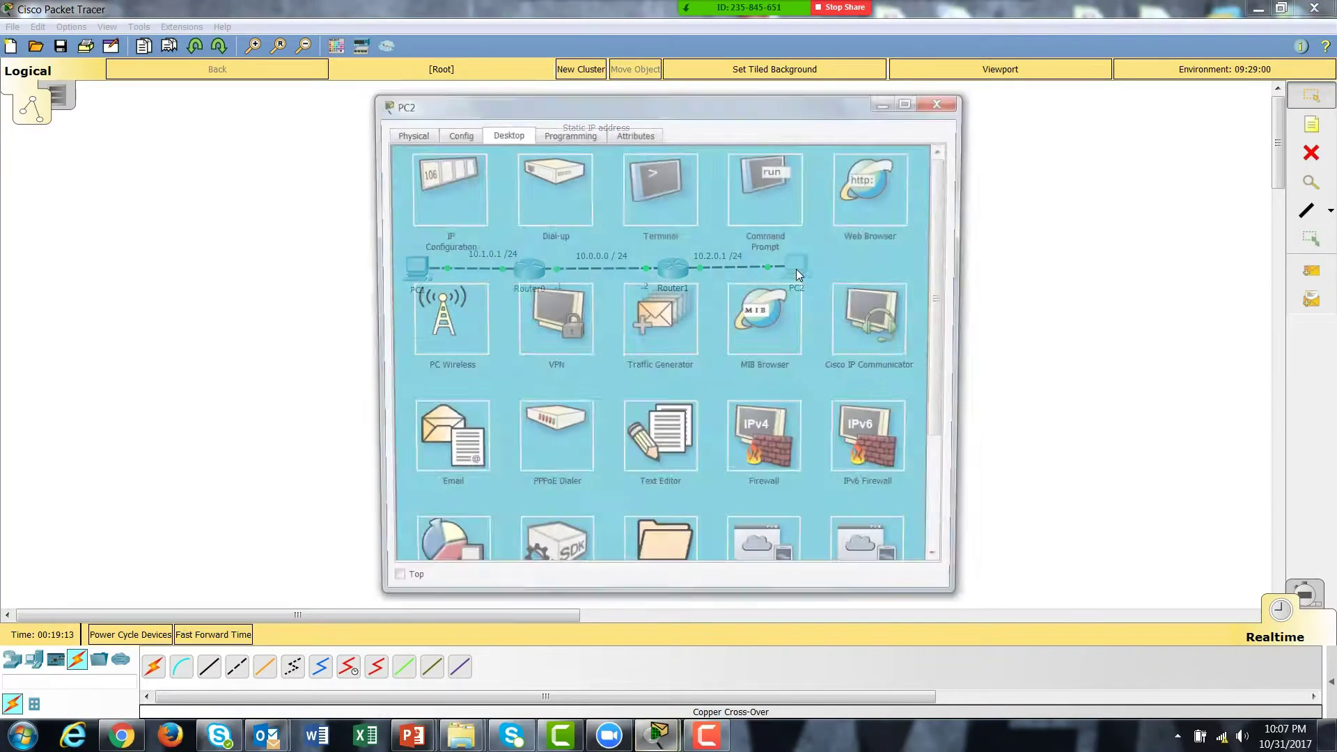
left_click_drag(861, 110, 1164, 139)
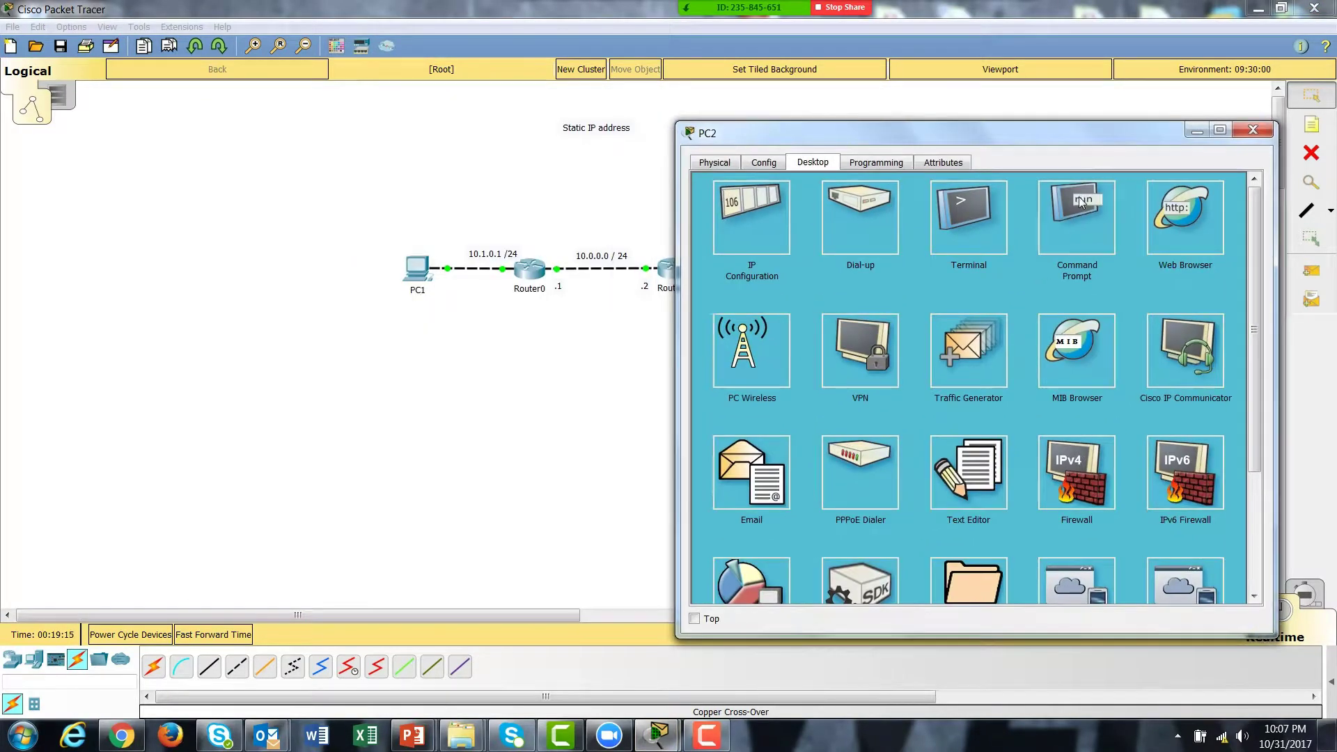
left_click(1081, 201)
left_click_drag(1021, 139, 389, 170)
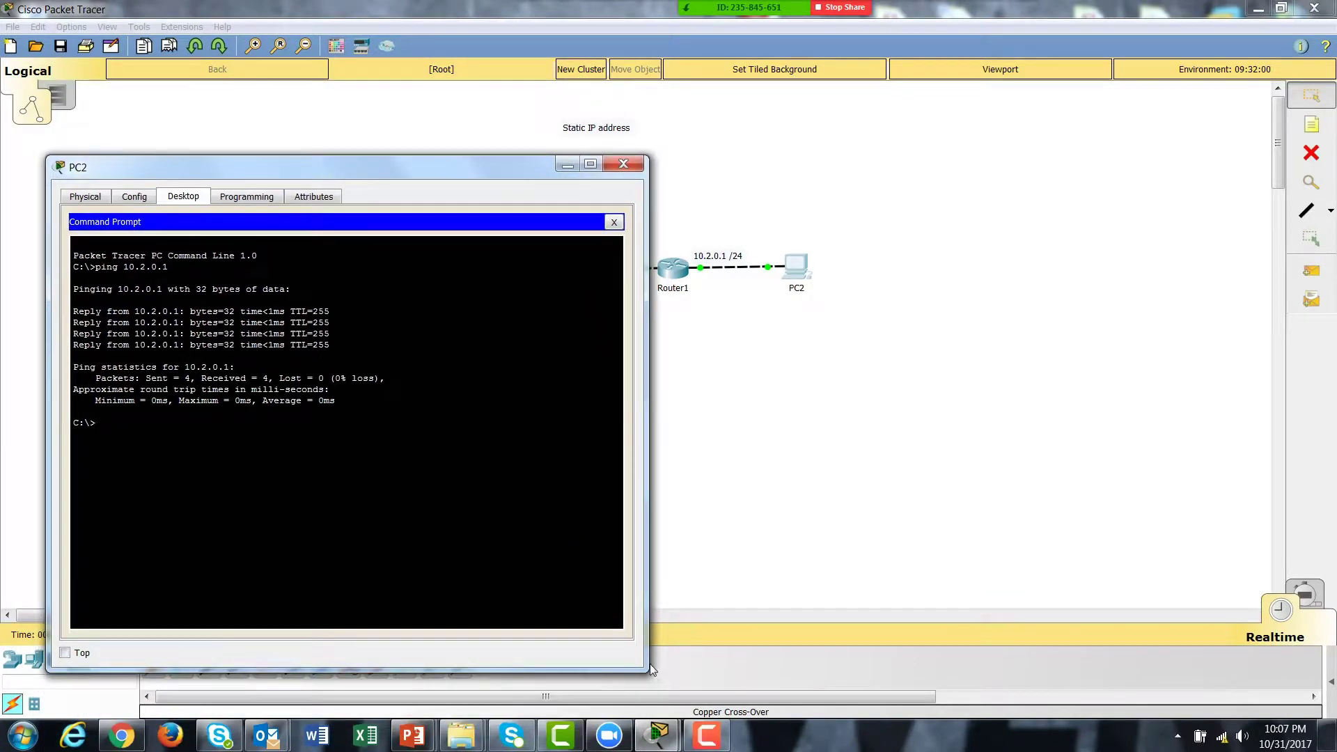
left_click_drag(649, 671, 598, 548)
left_click_drag(439, 170, 549, 329)
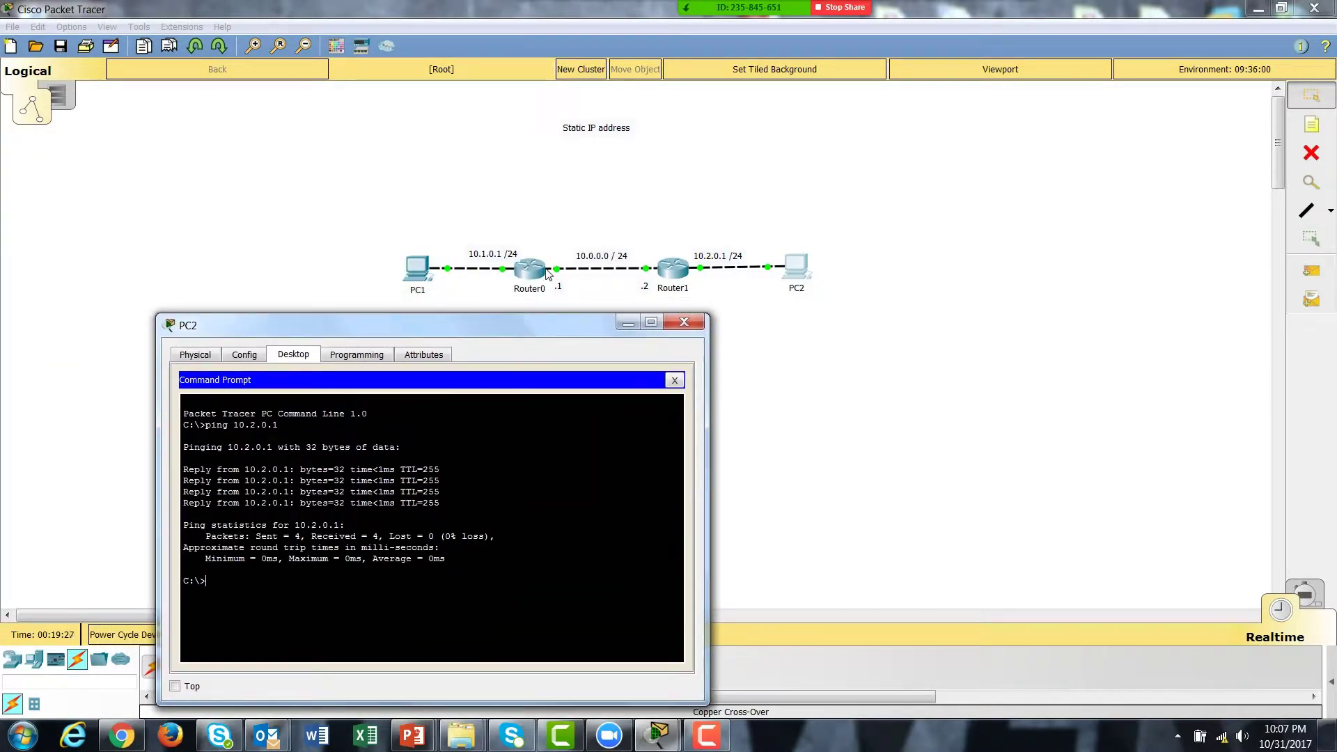
type("ping 10.0.0.1")
key("Return")
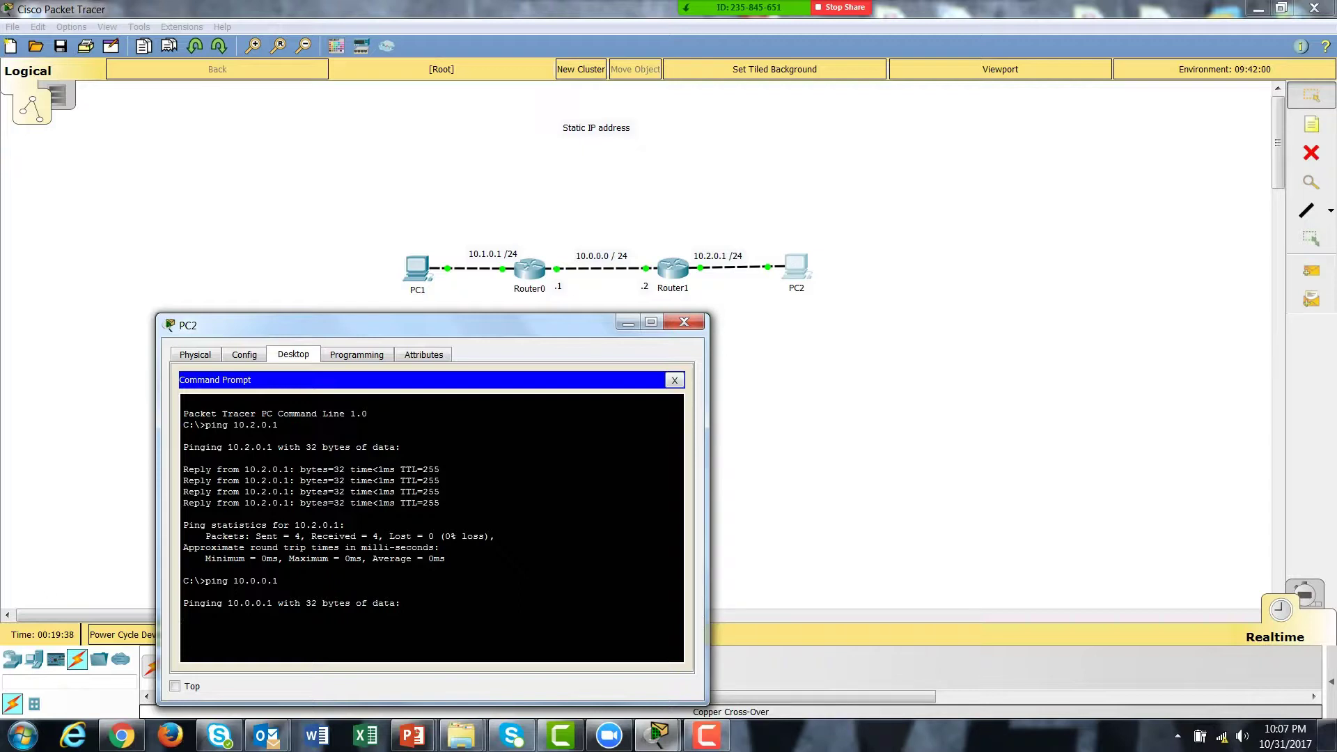
mouse_move(801, 218)
left_mouse_down()
mouse_move(793, 245)
mouse_move(820, 226)
left_mouse_up()
left_click_drag(554, 263, 794, 244)
left_click_drag(551, 264, 544, 271)
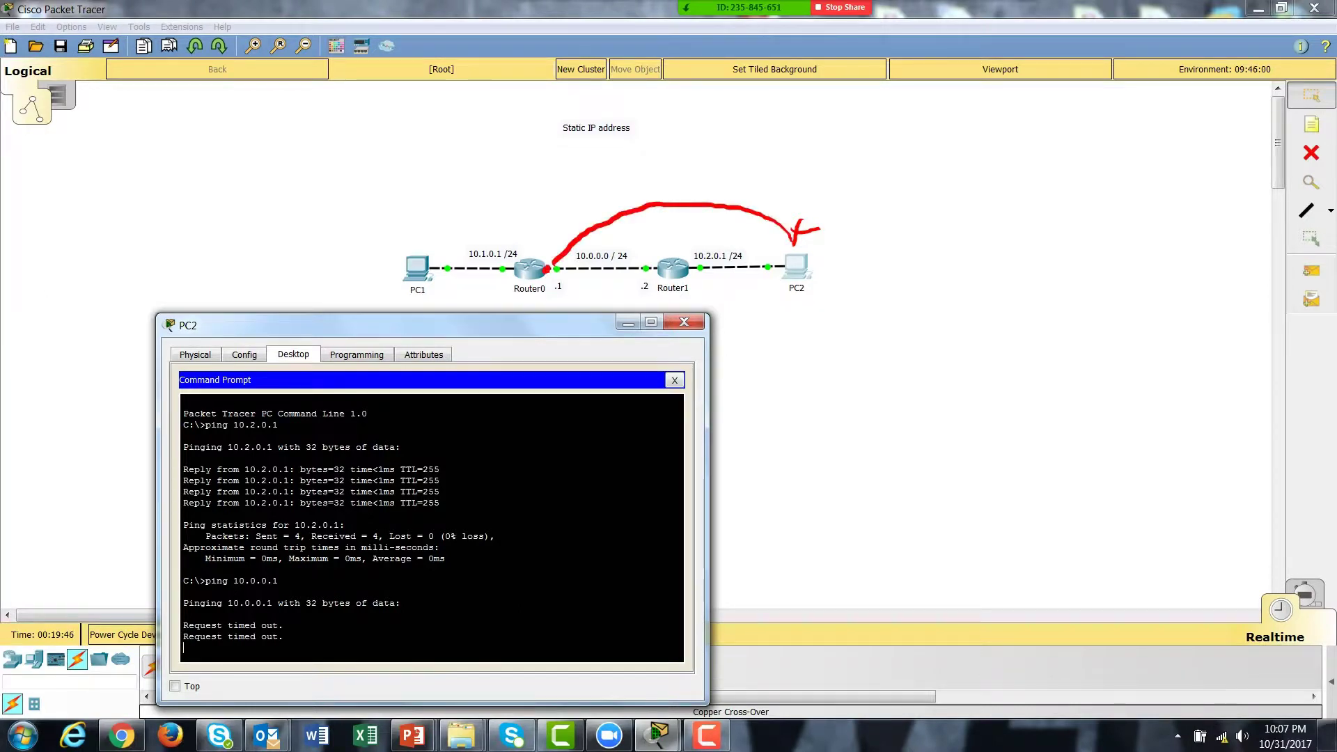
left_click_drag(293, 619, 319, 651)
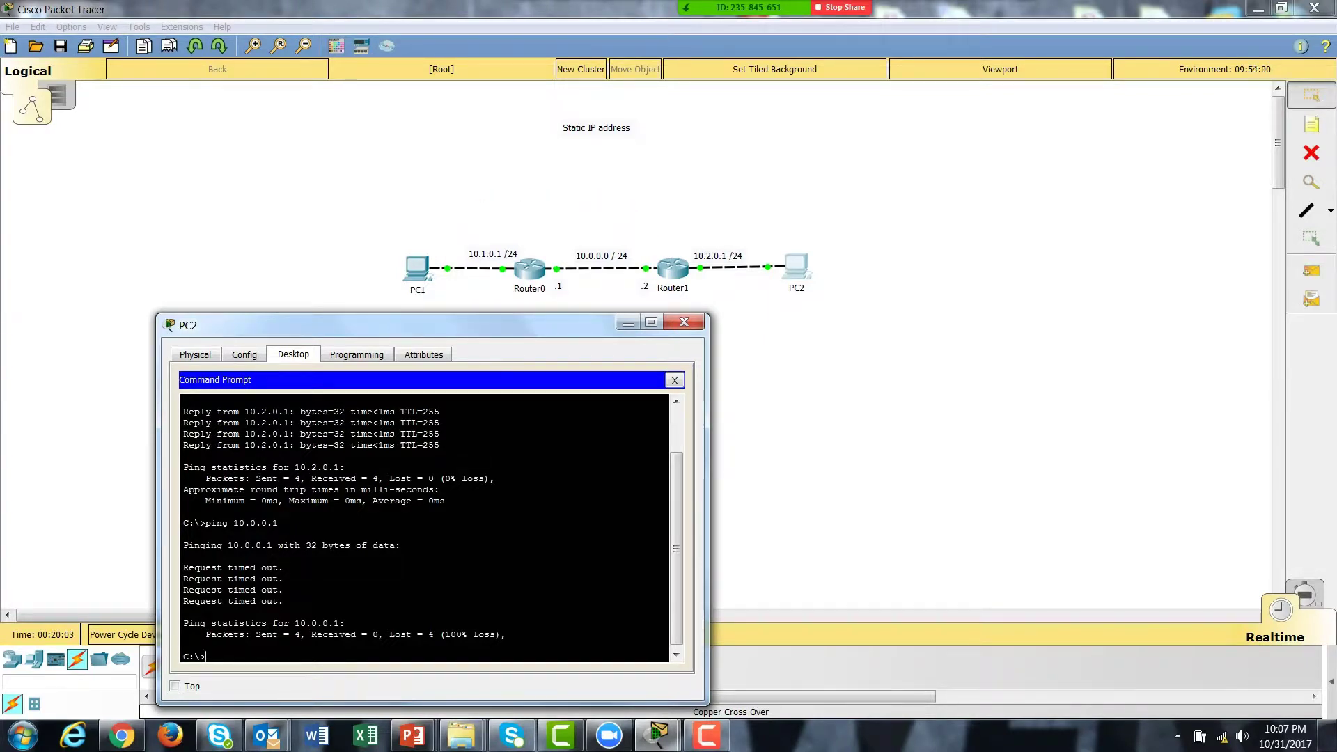
left_click(689, 325)
- Ping Router1's near interface 10.0.0.2 from PC1's Command Prompt, keeping the topology in view, and close PC1's window
left_click(418, 268)
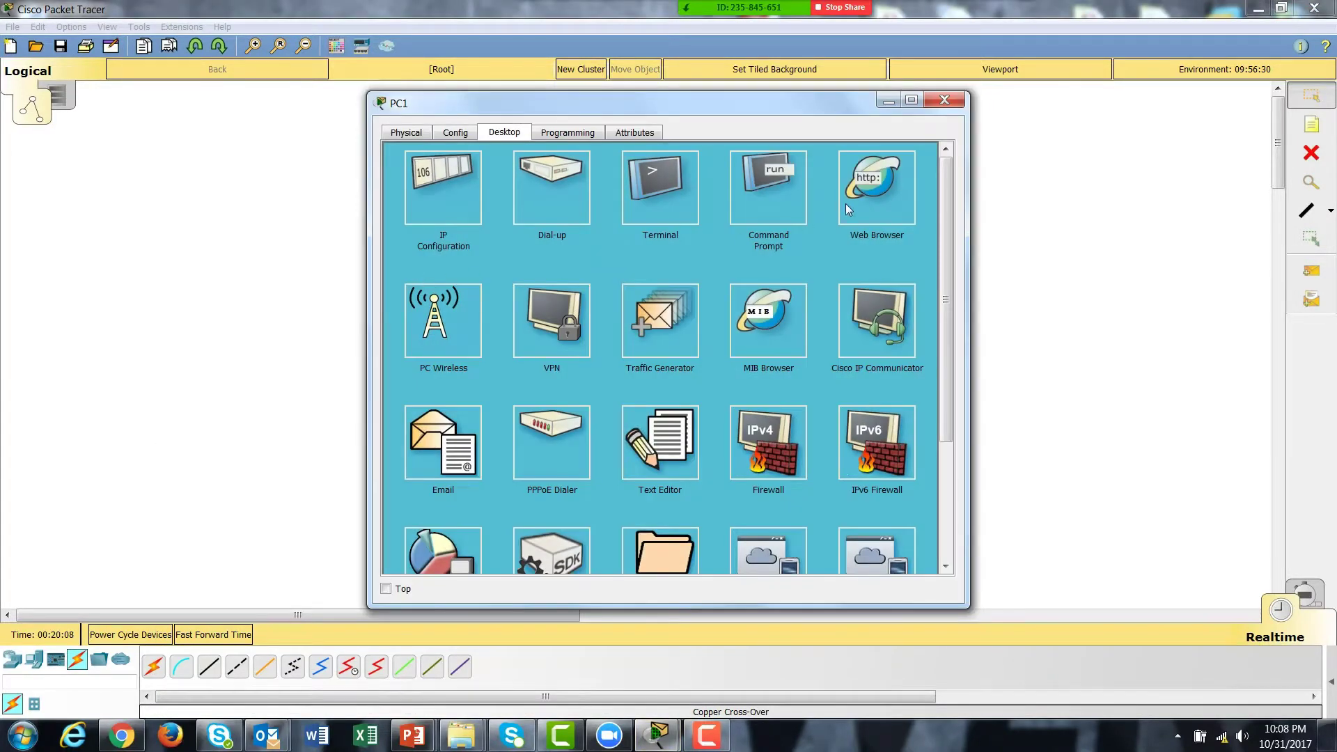
left_click(784, 190)
left_click_drag(966, 603, 954, 554)
left_click_drag(736, 104, 1067, 301)
type("ping 10.0.0.")
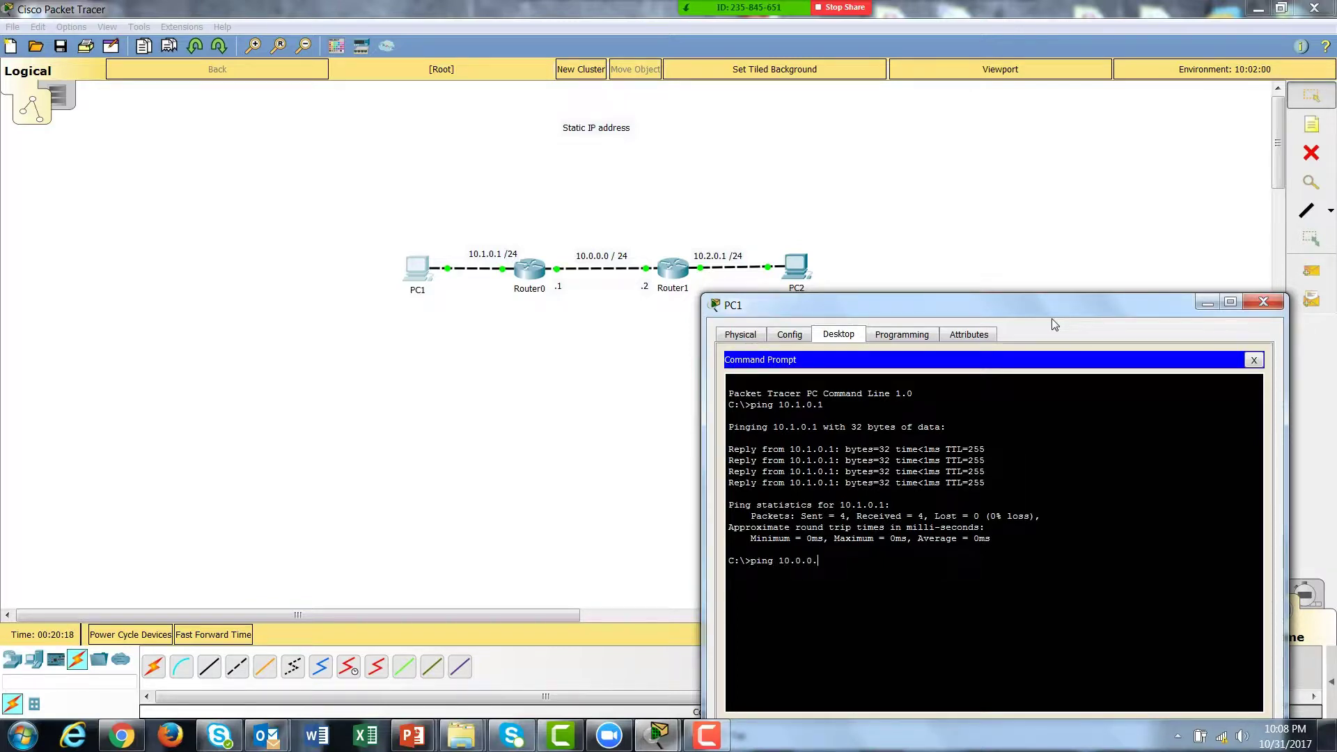
type("2")
key("Return")
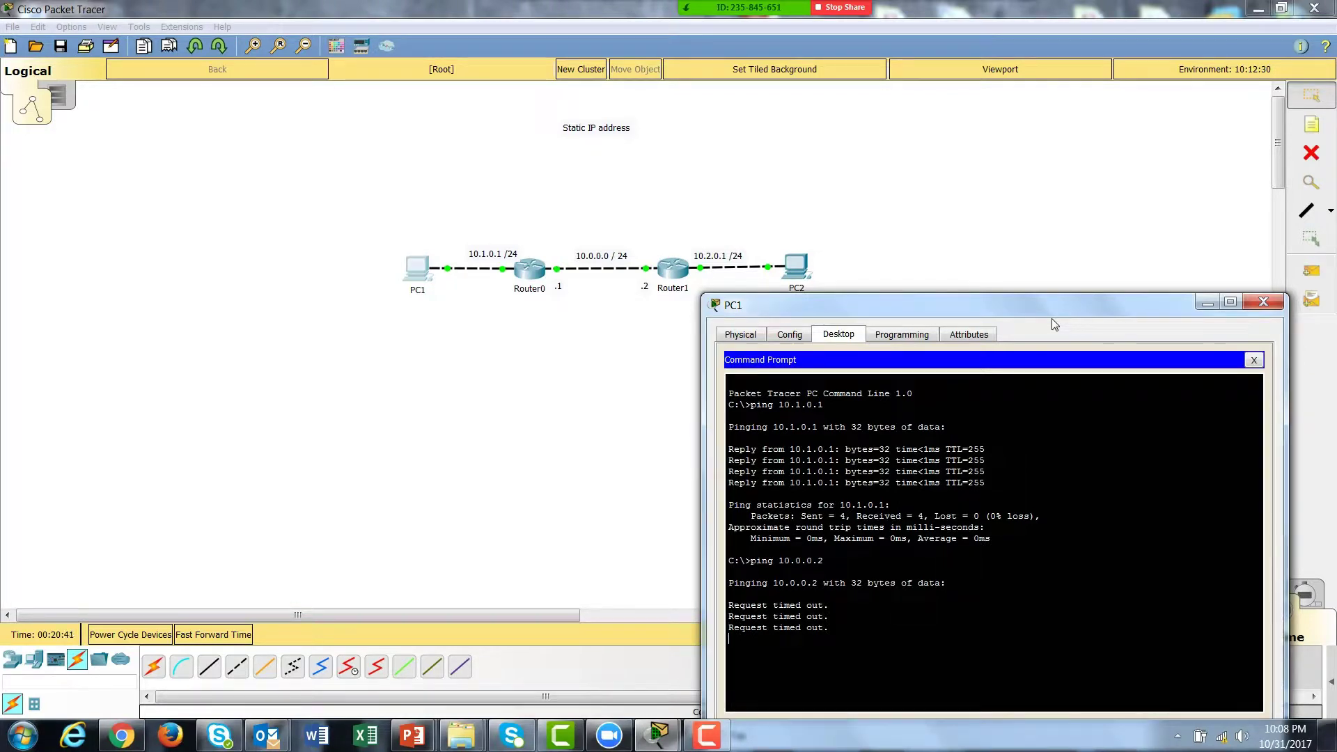
left_click(1264, 303)
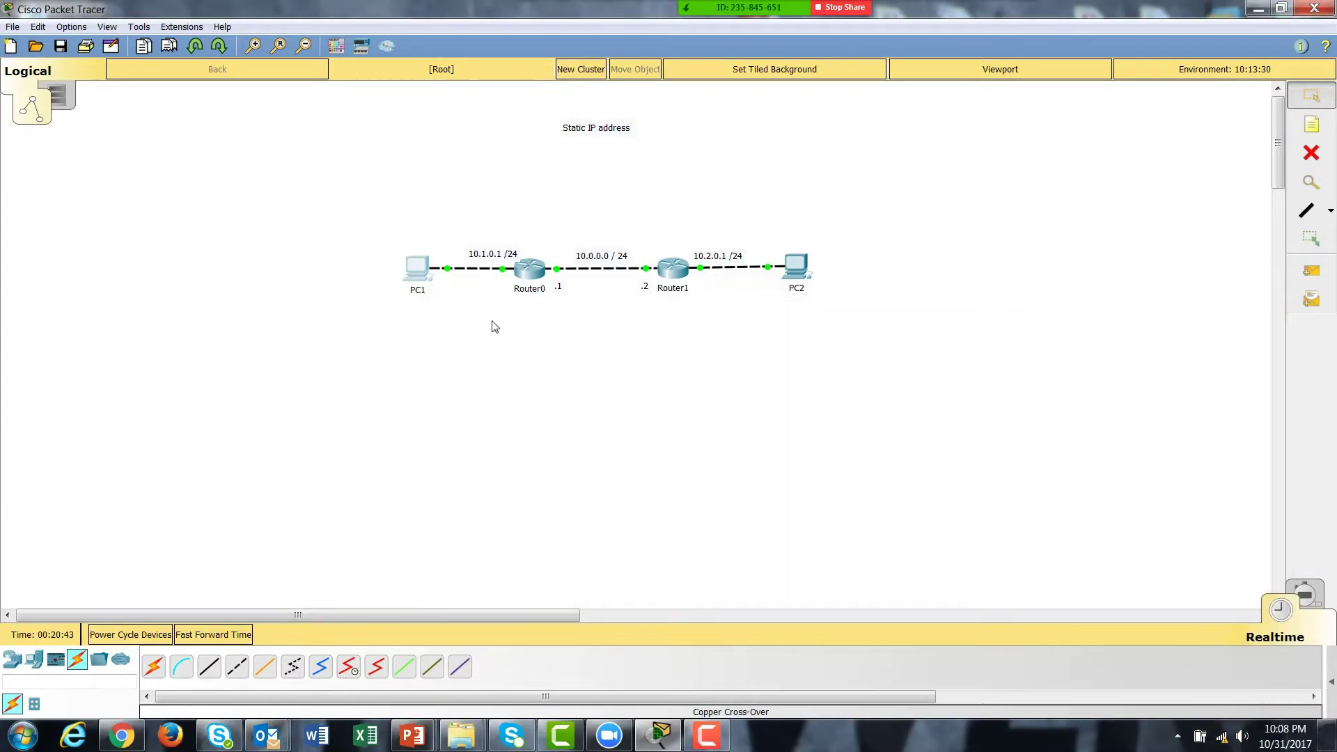
- Examine the FastEthernet interfaces and routing section in Router0's running configuration, and close the router's window
left_click(529, 268)
scroll(567, 391, "up", 5)
scroll(567, 399, "up", 1)
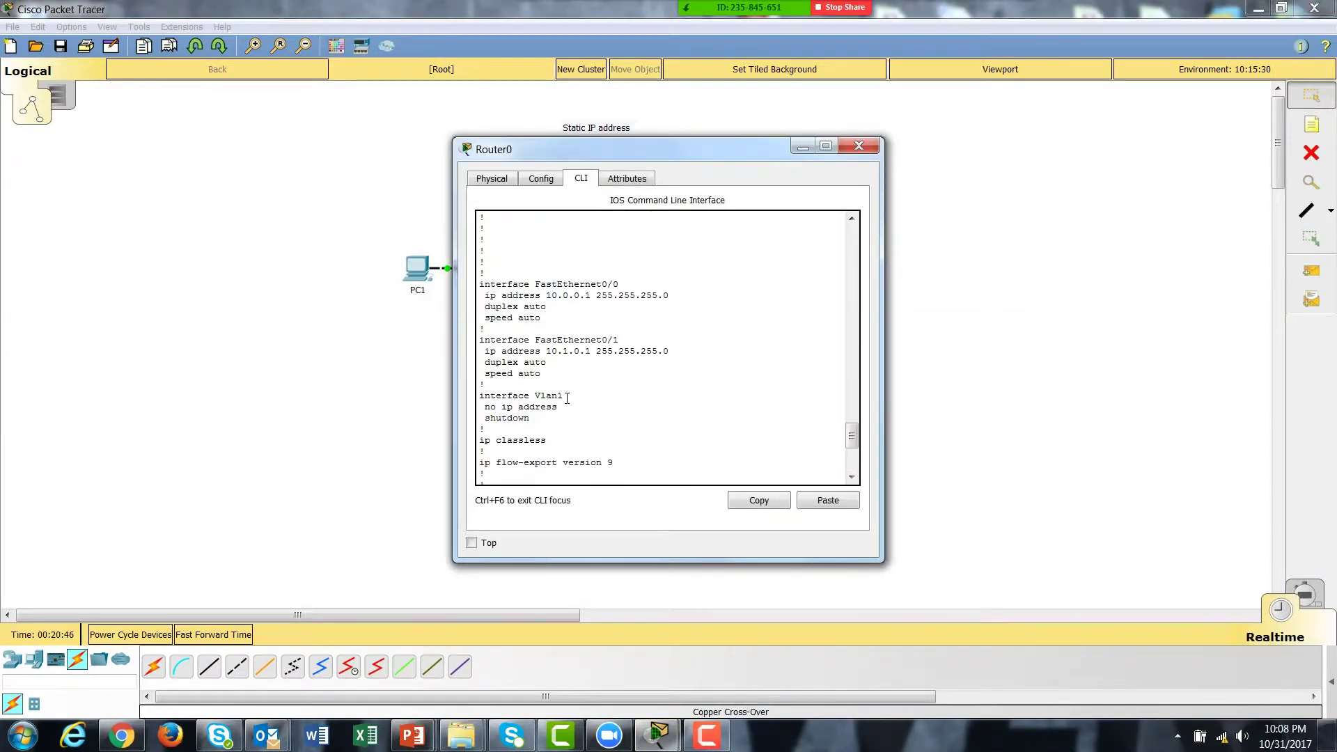
scroll(572, 291, "up", 9)
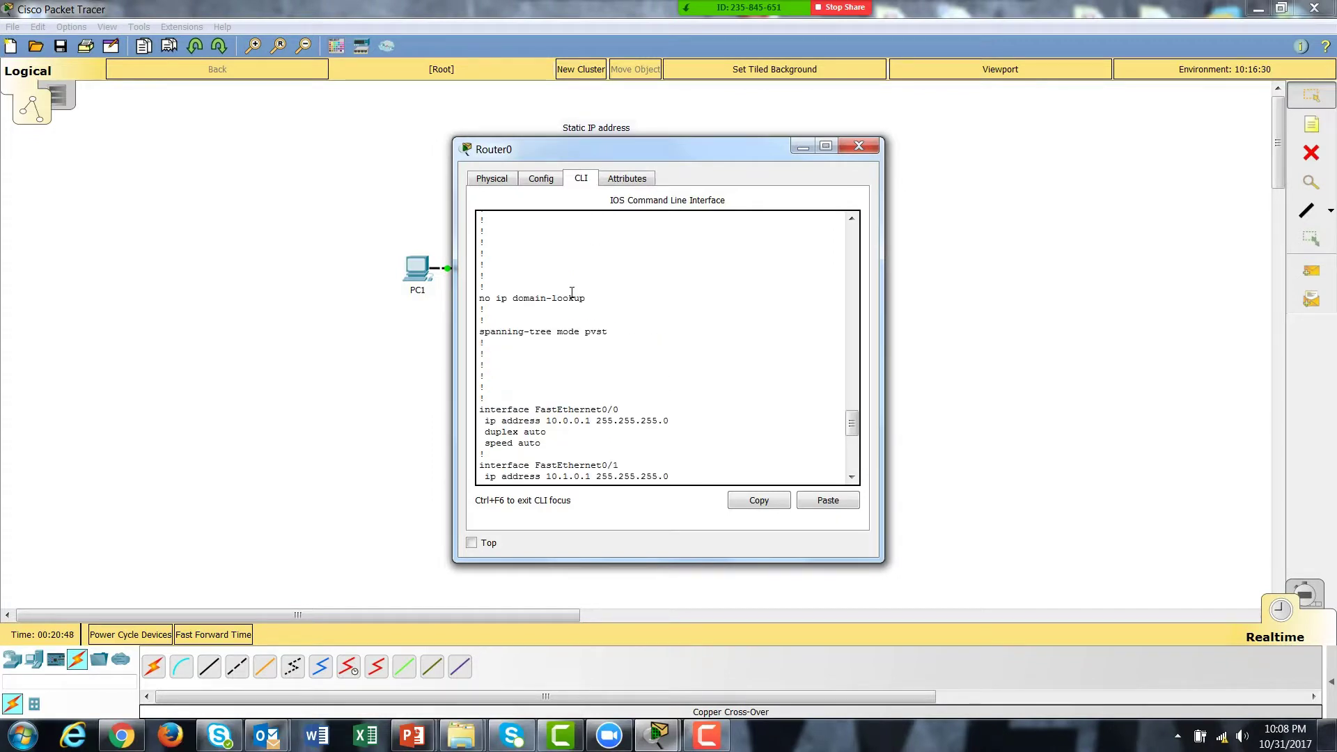
scroll(567, 298, "up", 1)
scroll(580, 362, "down", 8)
left_click_drag(479, 325, 623, 337)
left_click_drag(479, 381, 670, 394)
scroll(645, 412, "down", 4)
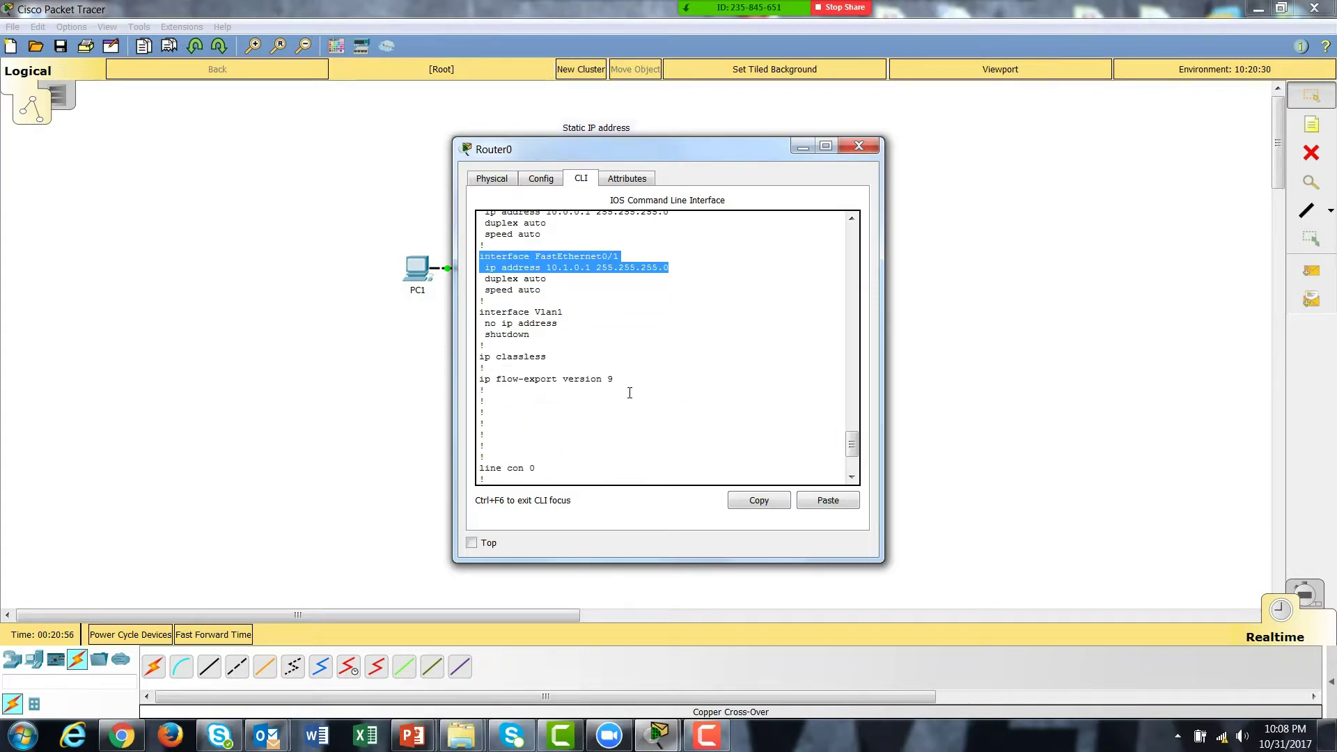
left_click(845, 144)
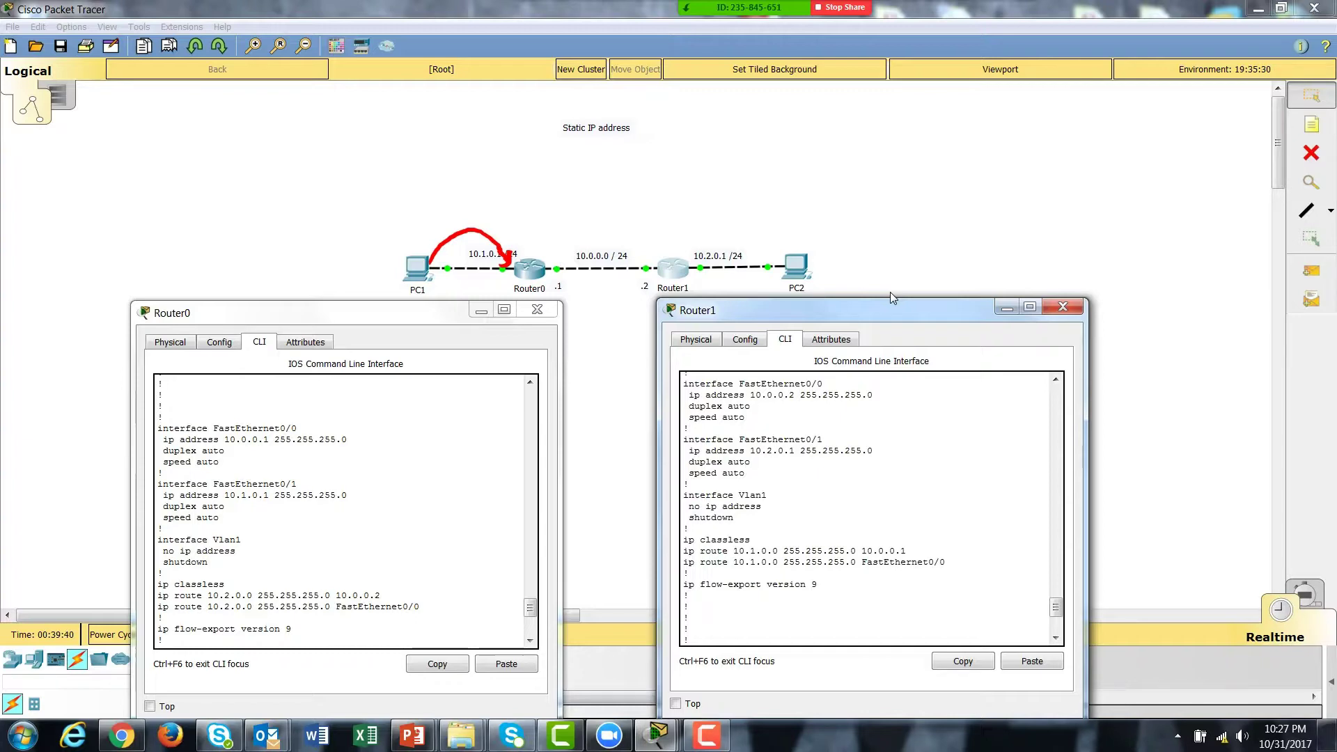
- Arrange PC1's Command Prompt below the topology and ping Router0's near interface 10.1.0.1 from it
left_click(417, 267)
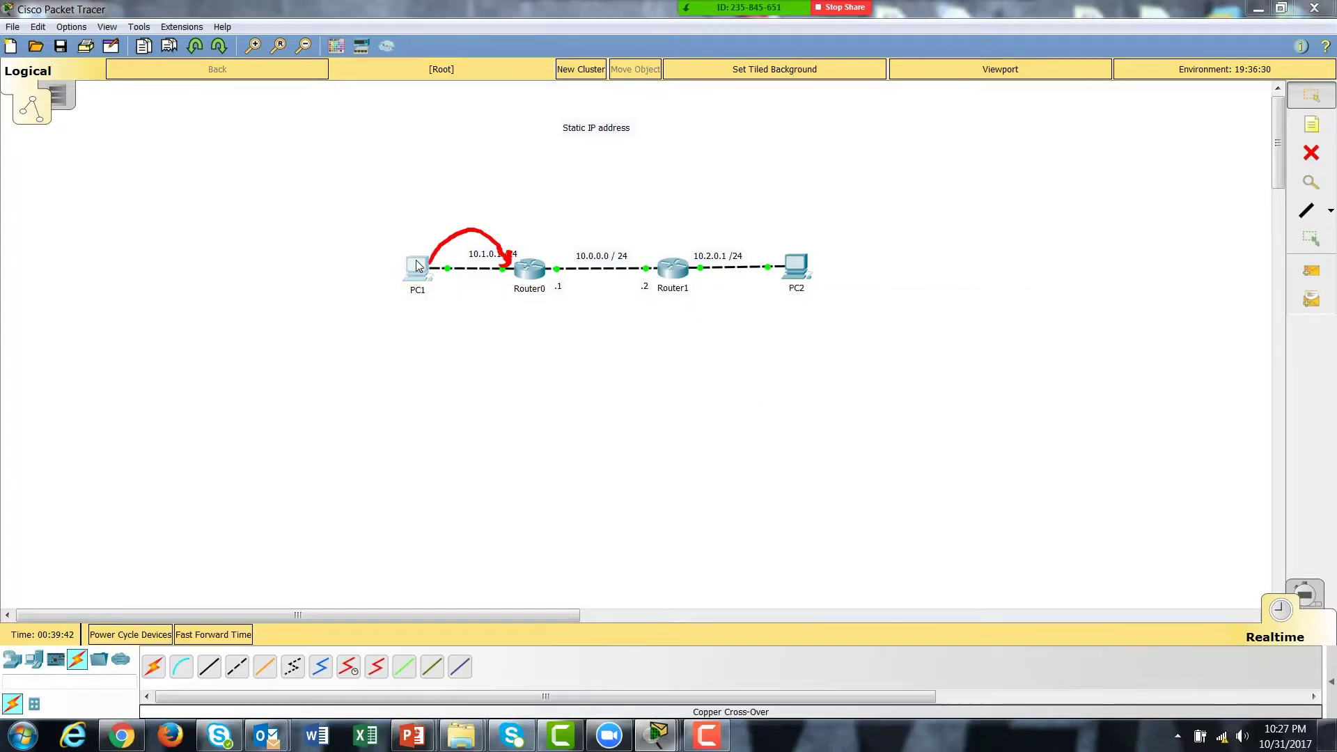
left_click(770, 194)
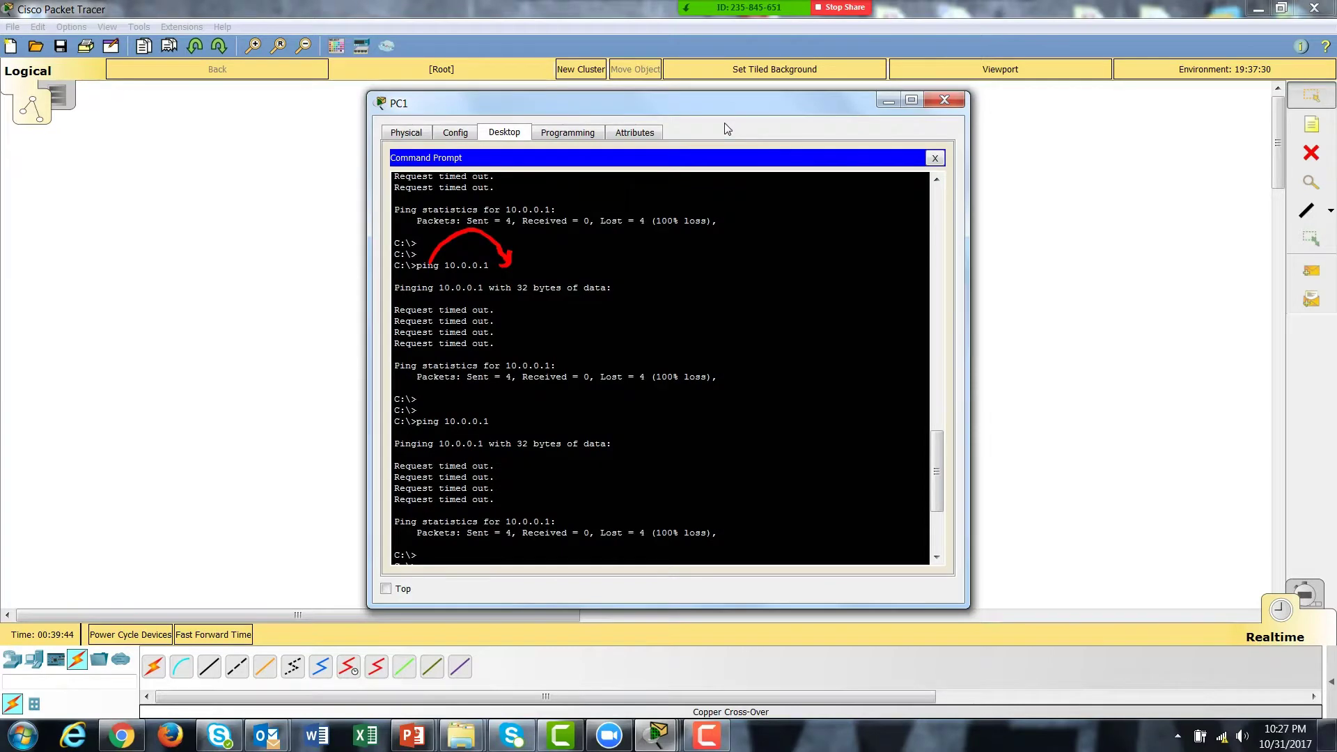
left_click_drag(730, 106, 312, 204)
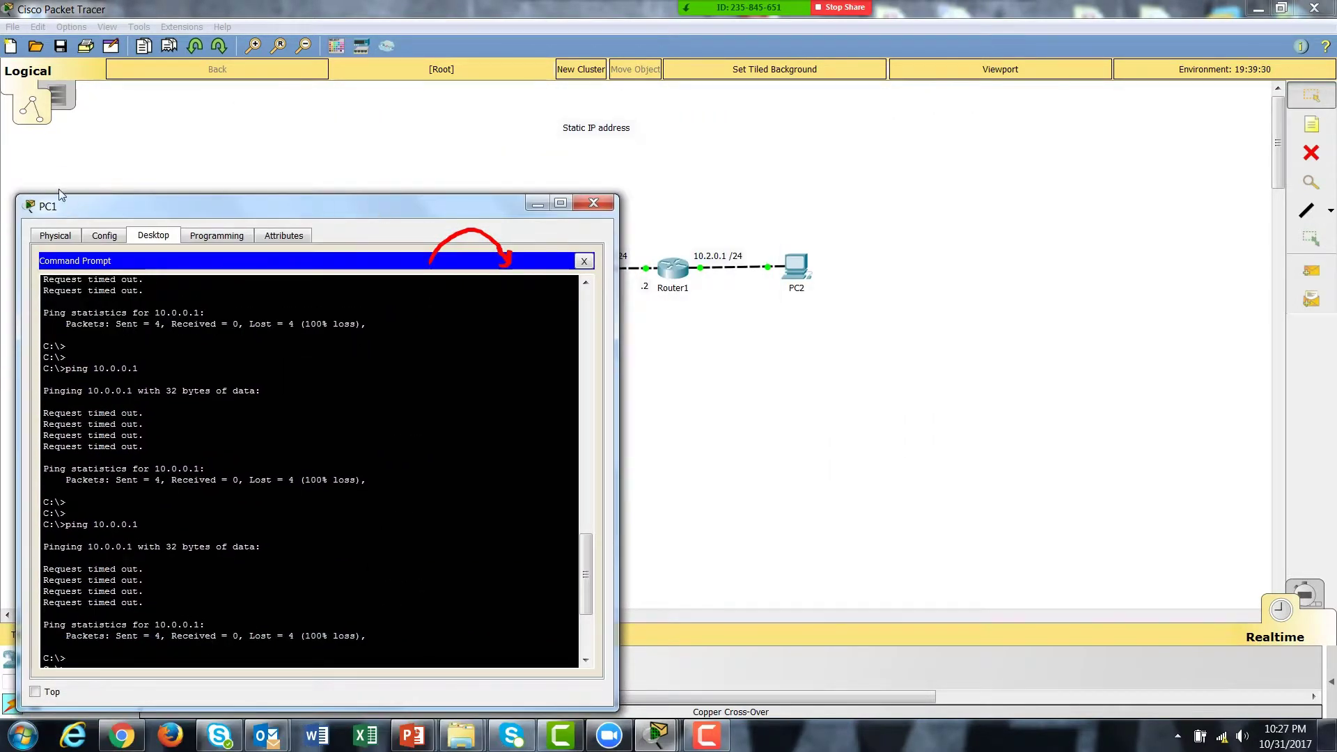
left_click_drag(21, 198, 92, 322)
left_click_drag(316, 332, 306, 299)
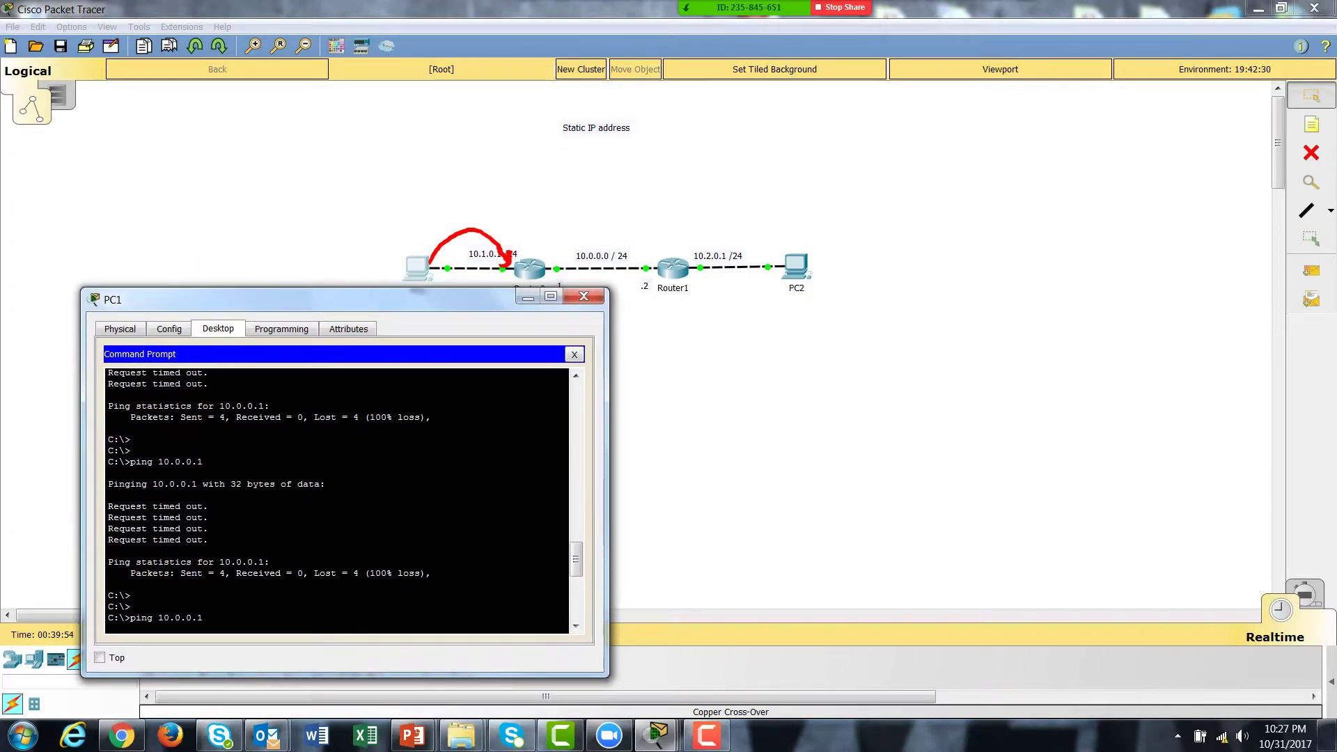
key("Return")
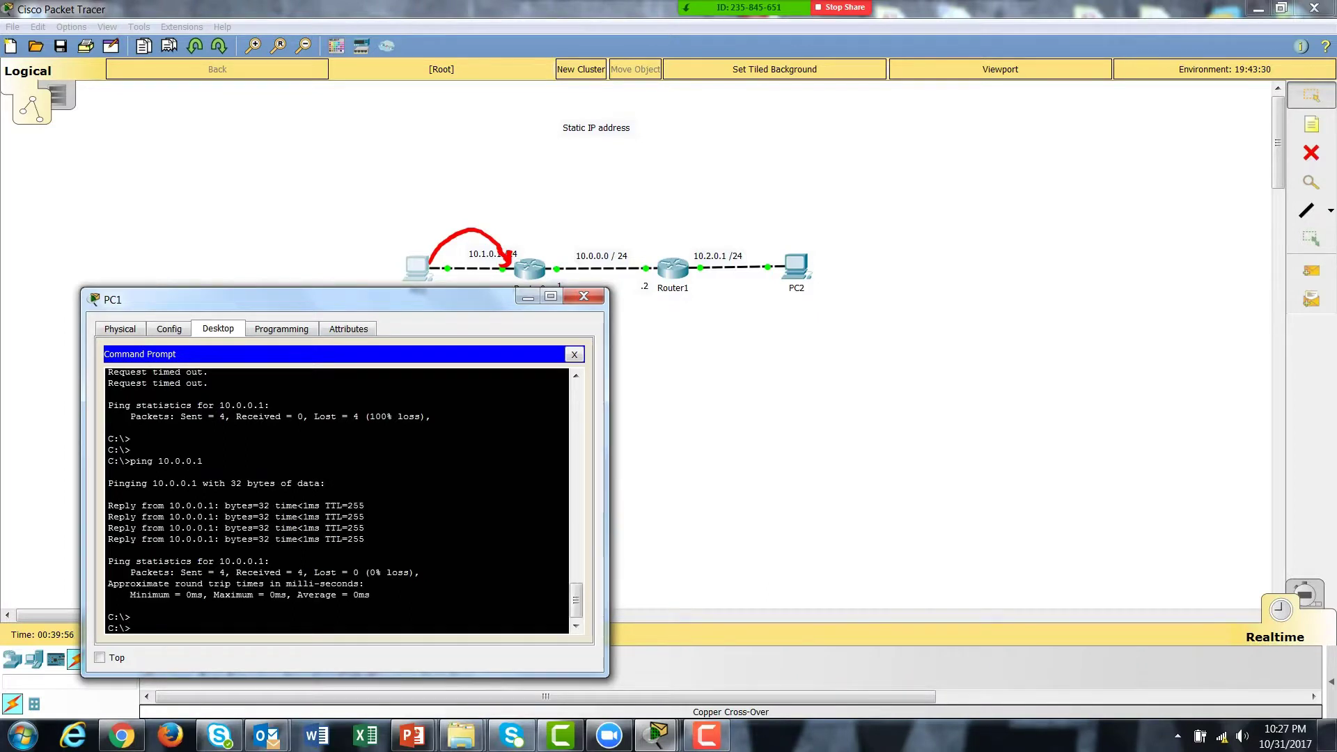
type("ping")
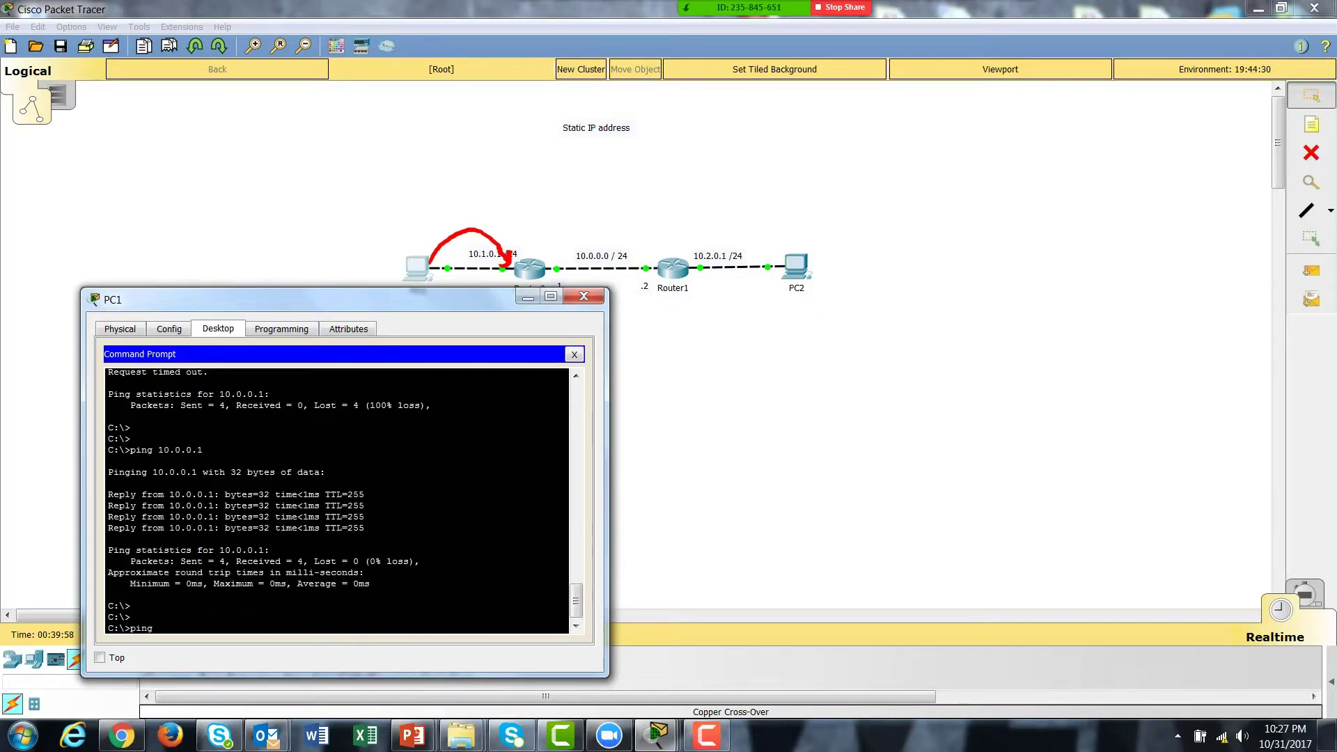
type(" 10.1.0.1")
key("Return")
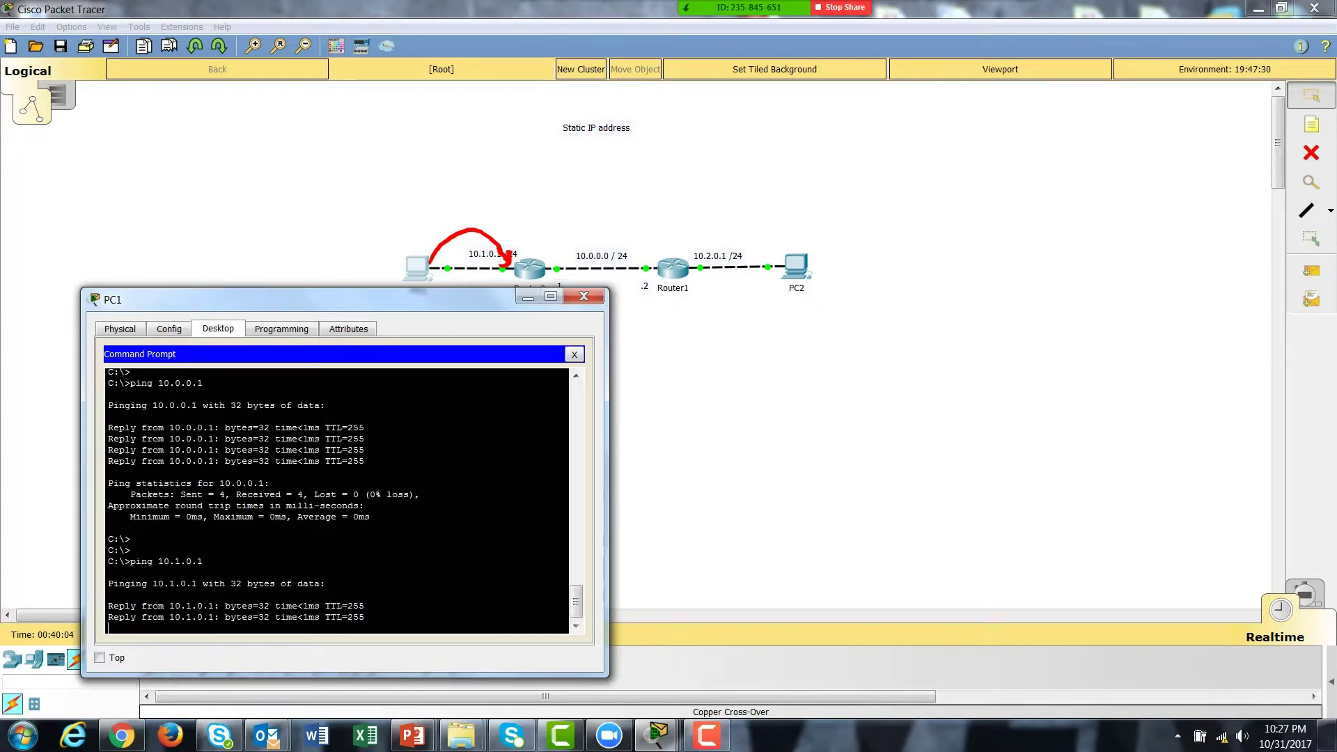
left_click_drag(347, 581, 368, 627)
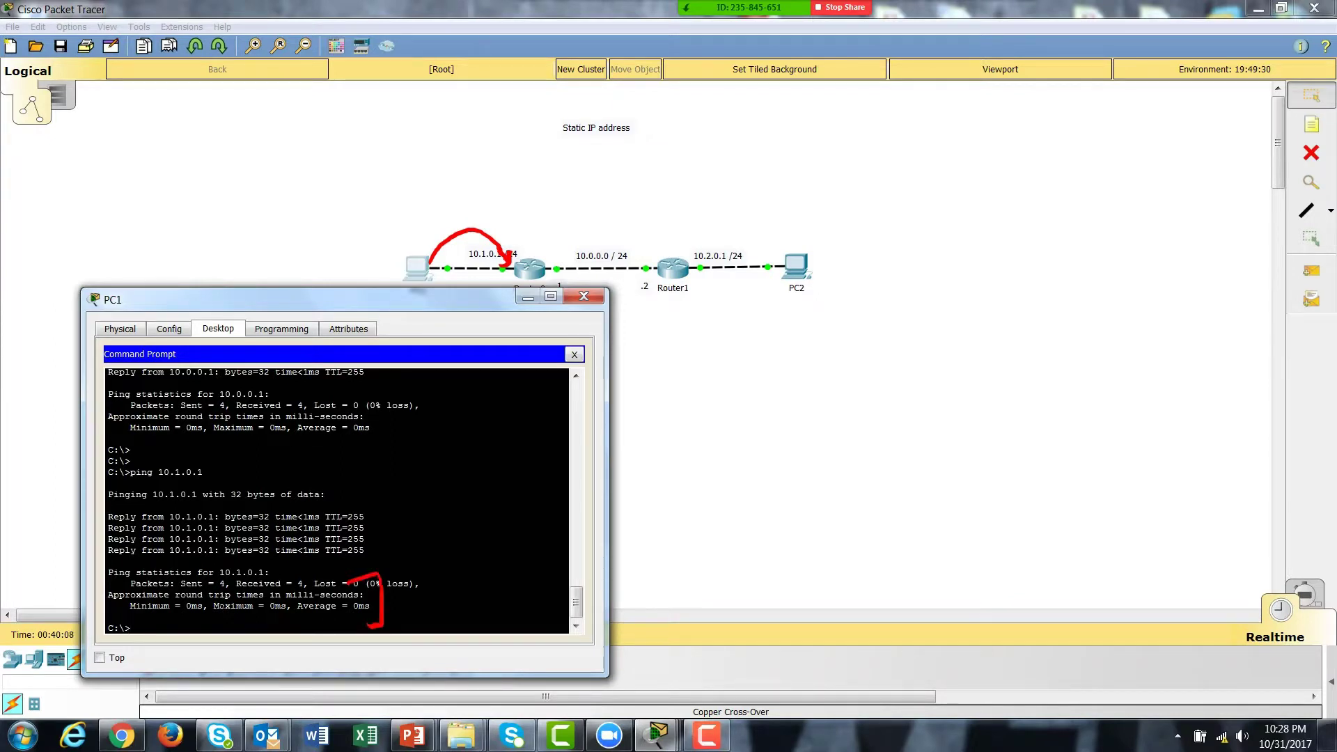
key("ctrl+z")
- Ping Router0's far interface 10.0.0.1 from PC1's Command Prompt
left_click_drag(421, 268, 549, 267)
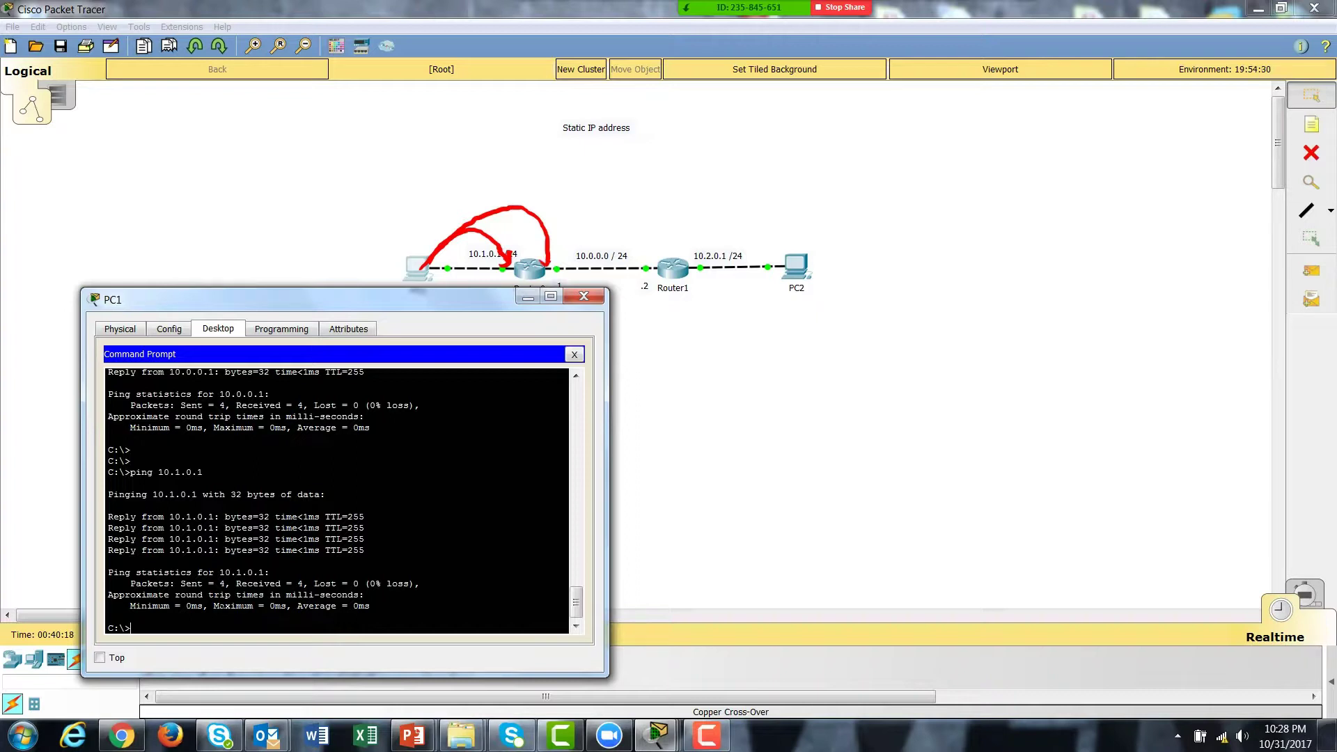
type("ng 10.0.0.1")
key("Return")
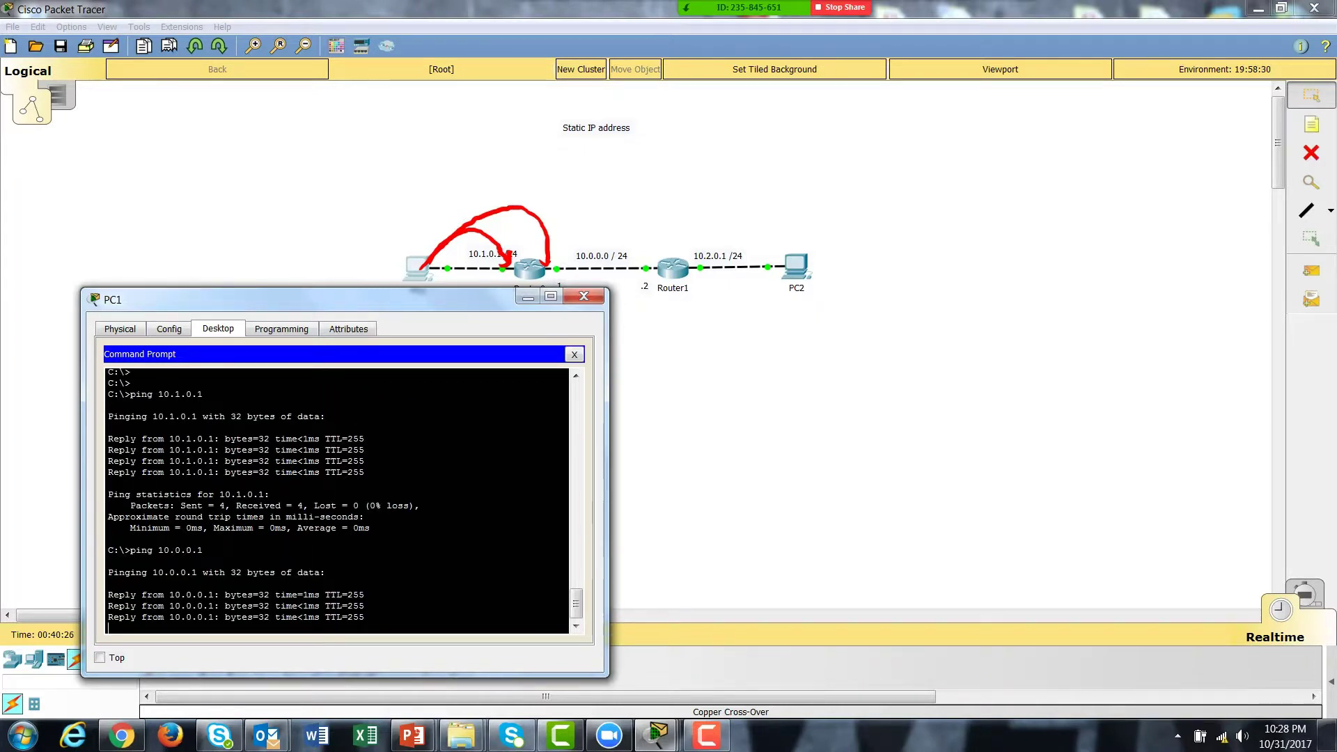
left_click_drag(373, 582, 358, 627)
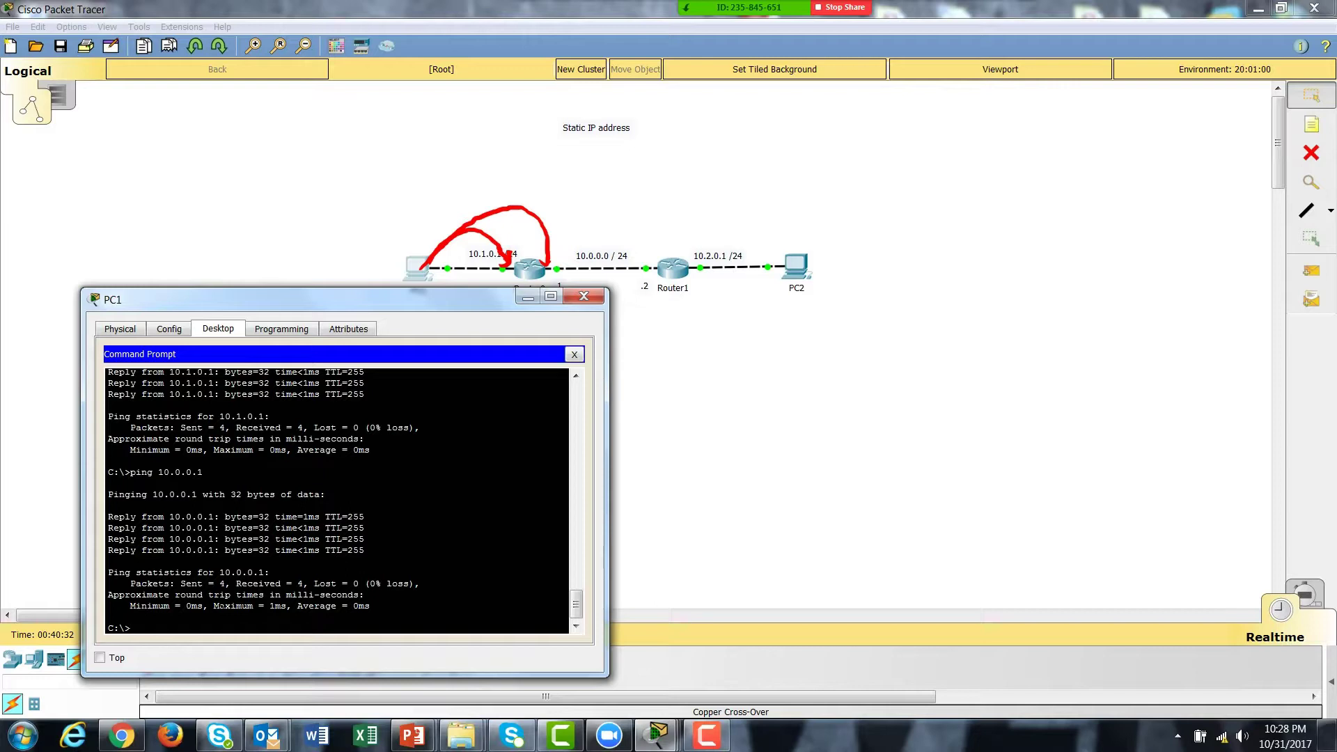
- Ping Router1's near interface 10.0.0.2 from PC1's Command Prompt, and repeat the same ping once
left_click_drag(422, 265, 664, 256)
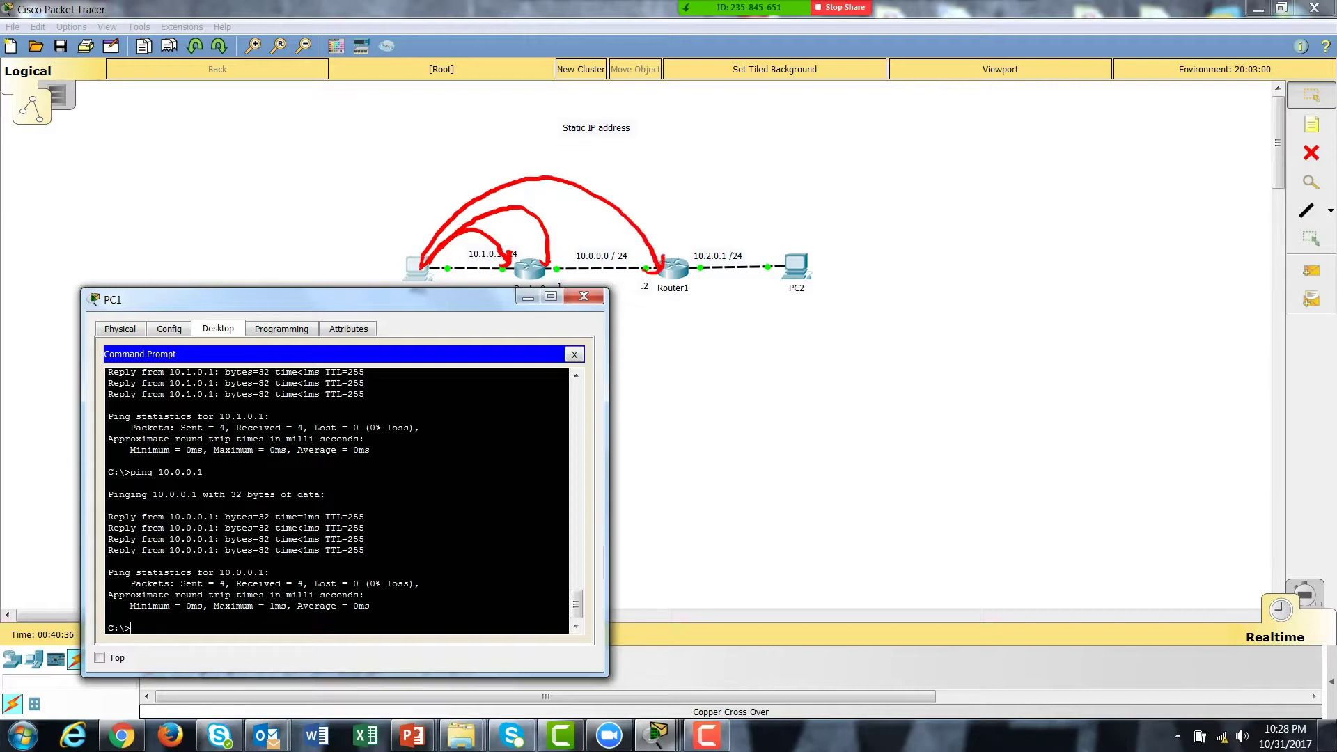
type("ping 10.0.0.2")
key("Return")
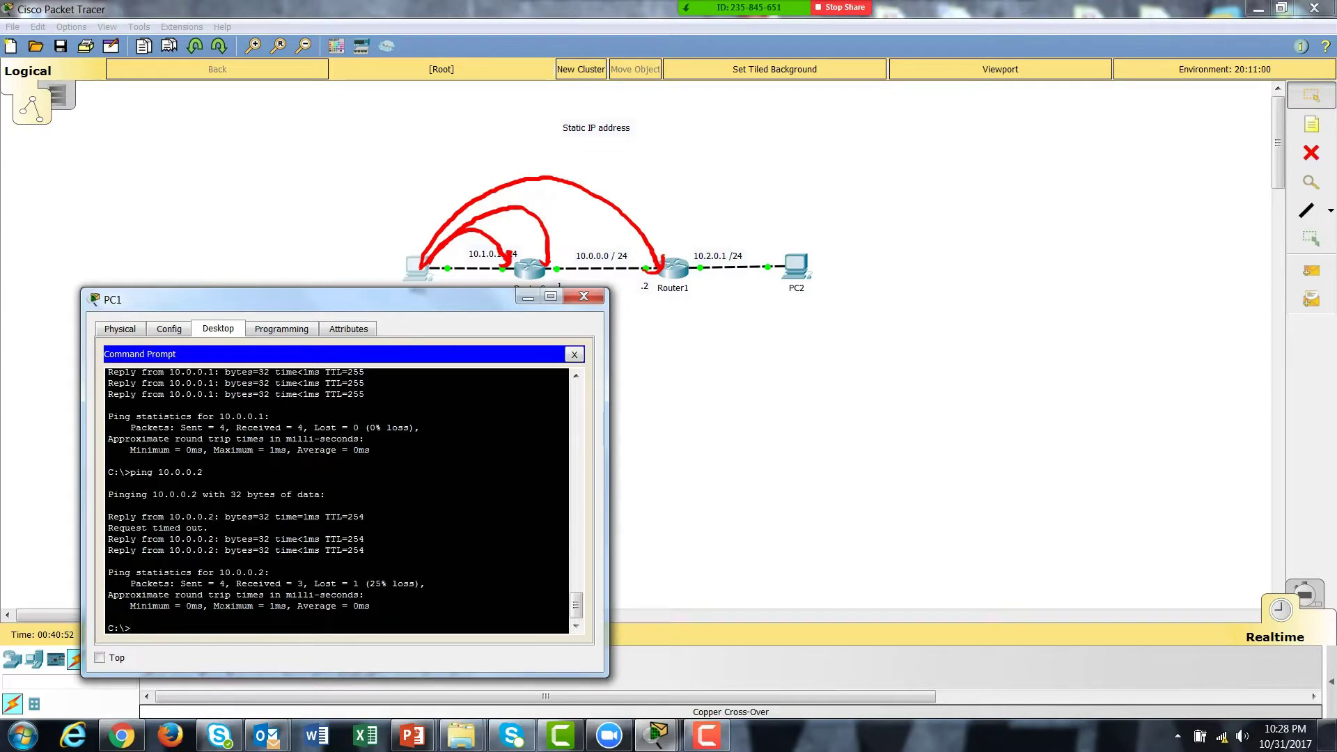
left_click_drag(348, 500, 352, 570)
key("Up")
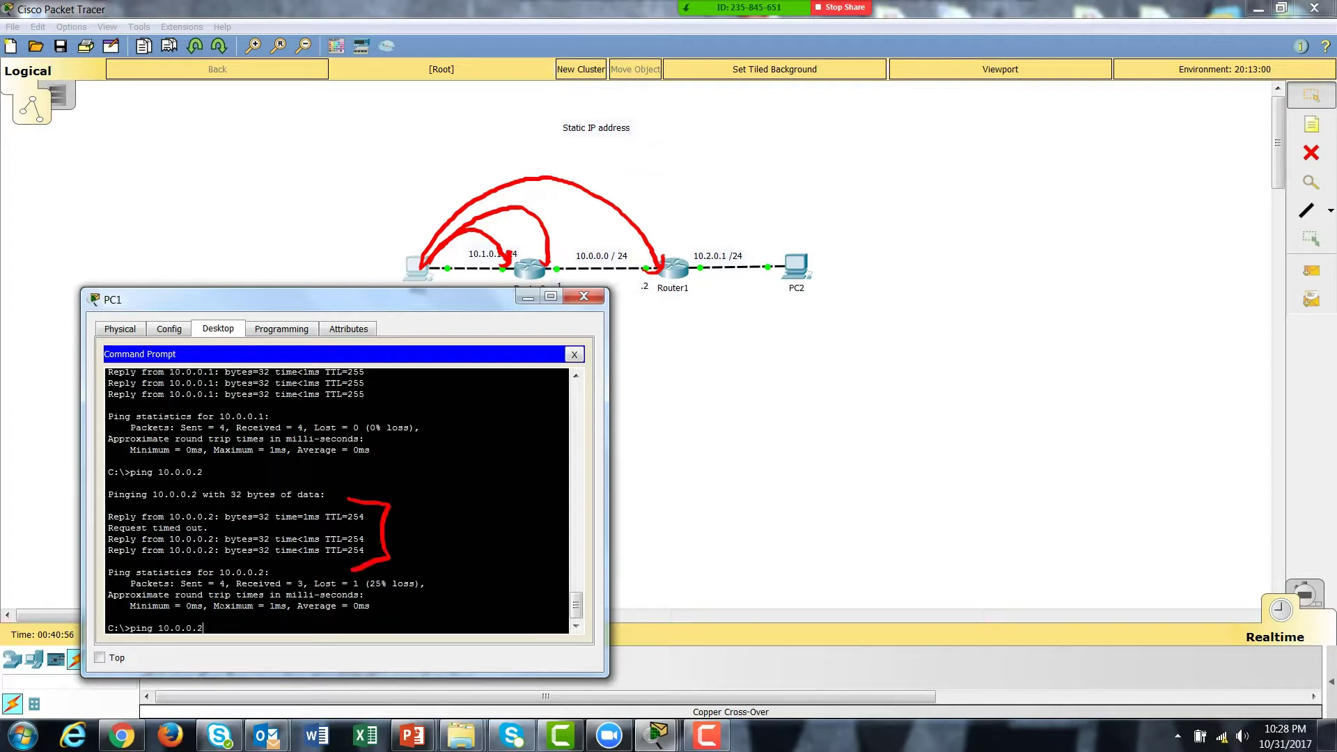
key("Return")
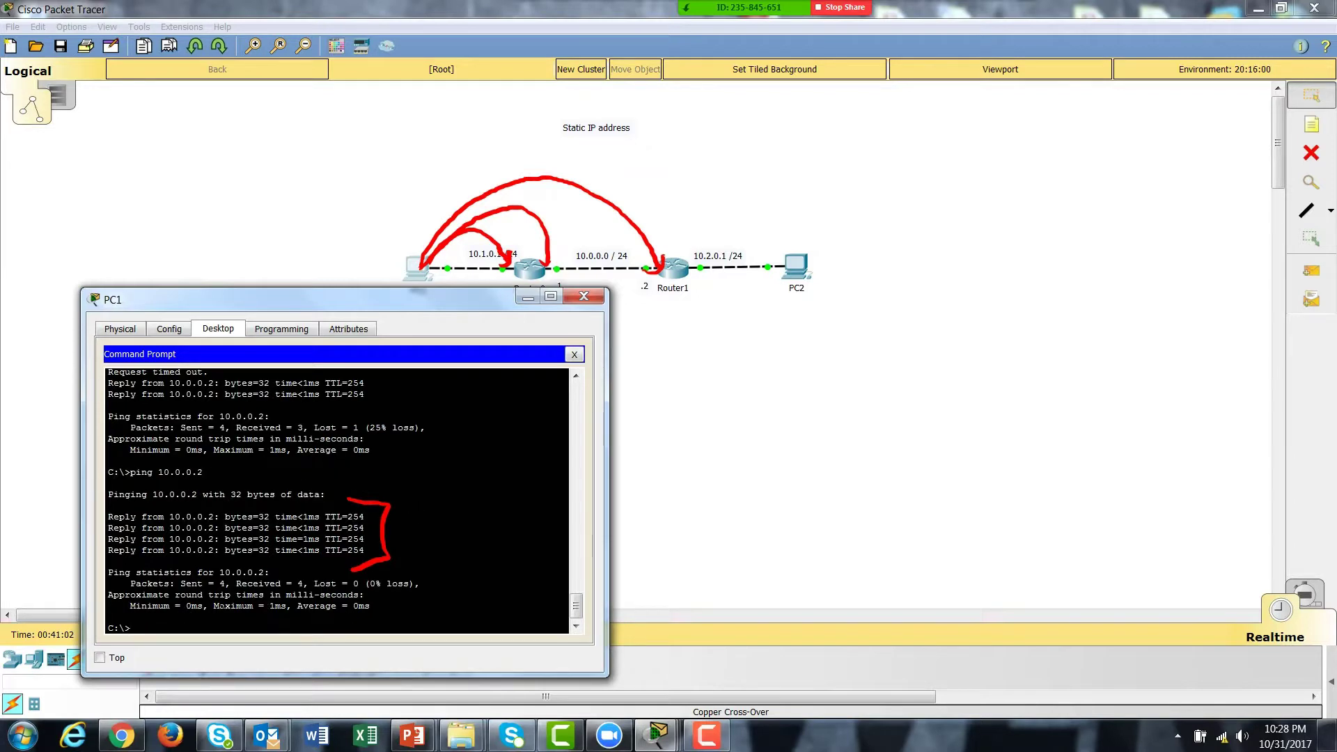
key("ctrl+z")
- Ping Router1's far interface 10.2.0.1 from PC1's Command Prompt
left_click_drag(416, 268, 693, 272)
left_click_drag(778, 248, 834, 239)
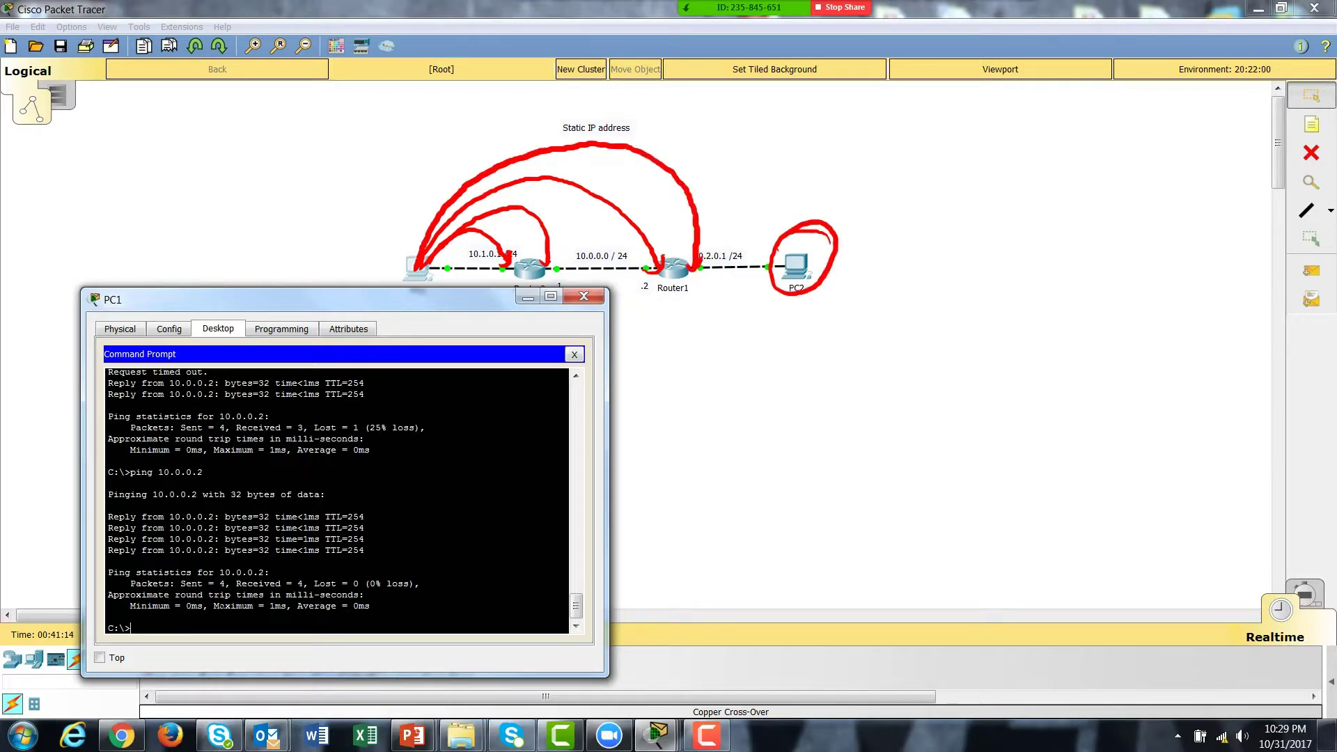
type("ping 10.2.0.1")
key("Return")
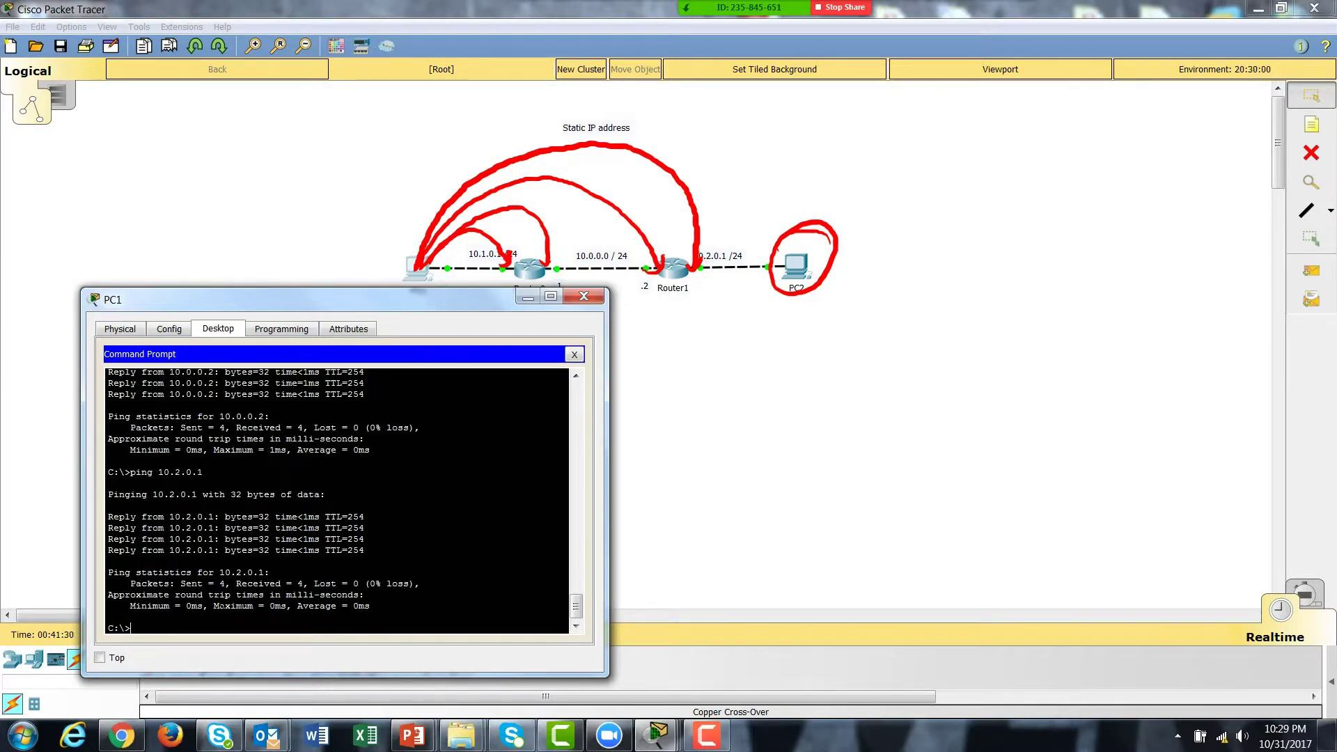
left_click_drag(680, 292, 662, 311)
left_click_drag(663, 296, 698, 308)
- Ping PC2 at 10.2.0.2 from PC1's Command Prompt, clear the markings on the topology, and close PC1's window
key("Up")
key("BackSpace")
type("2.0.2")
left_click_drag(824, 249, 902, 212)
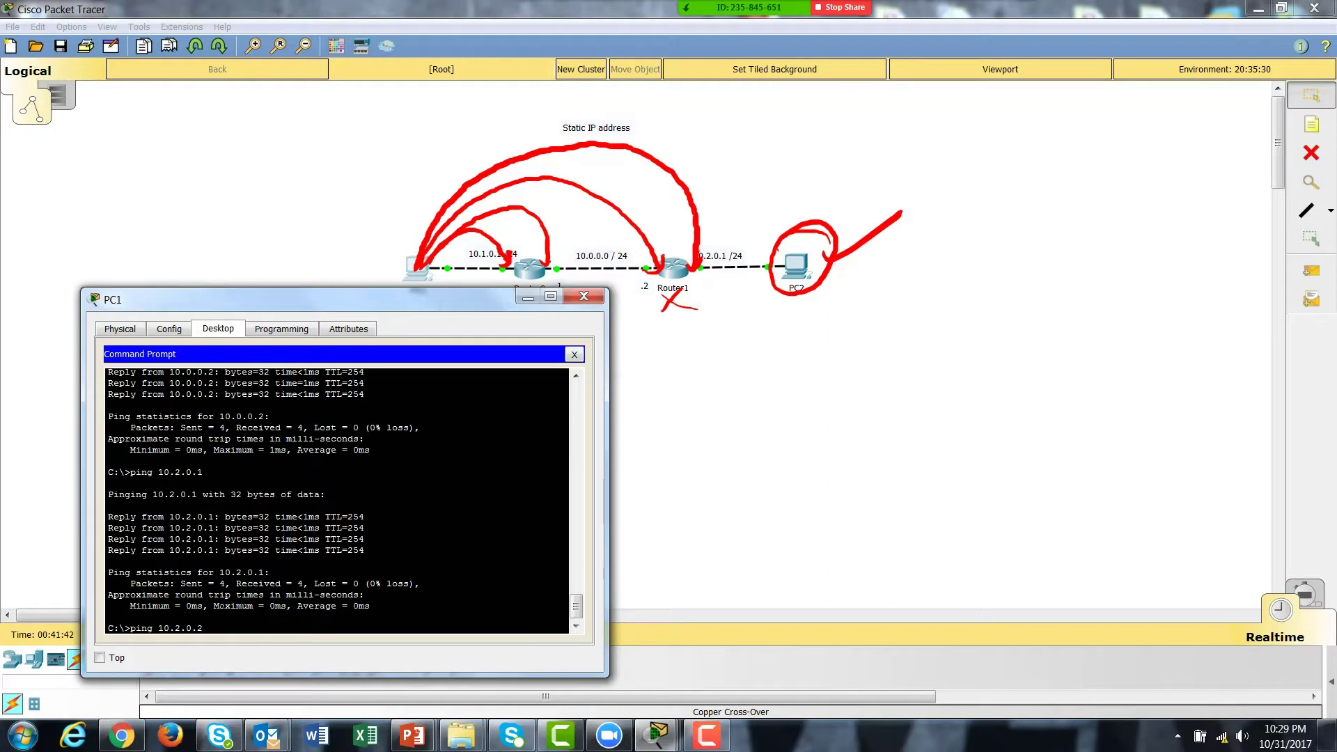
key("Return")
key("Escape")
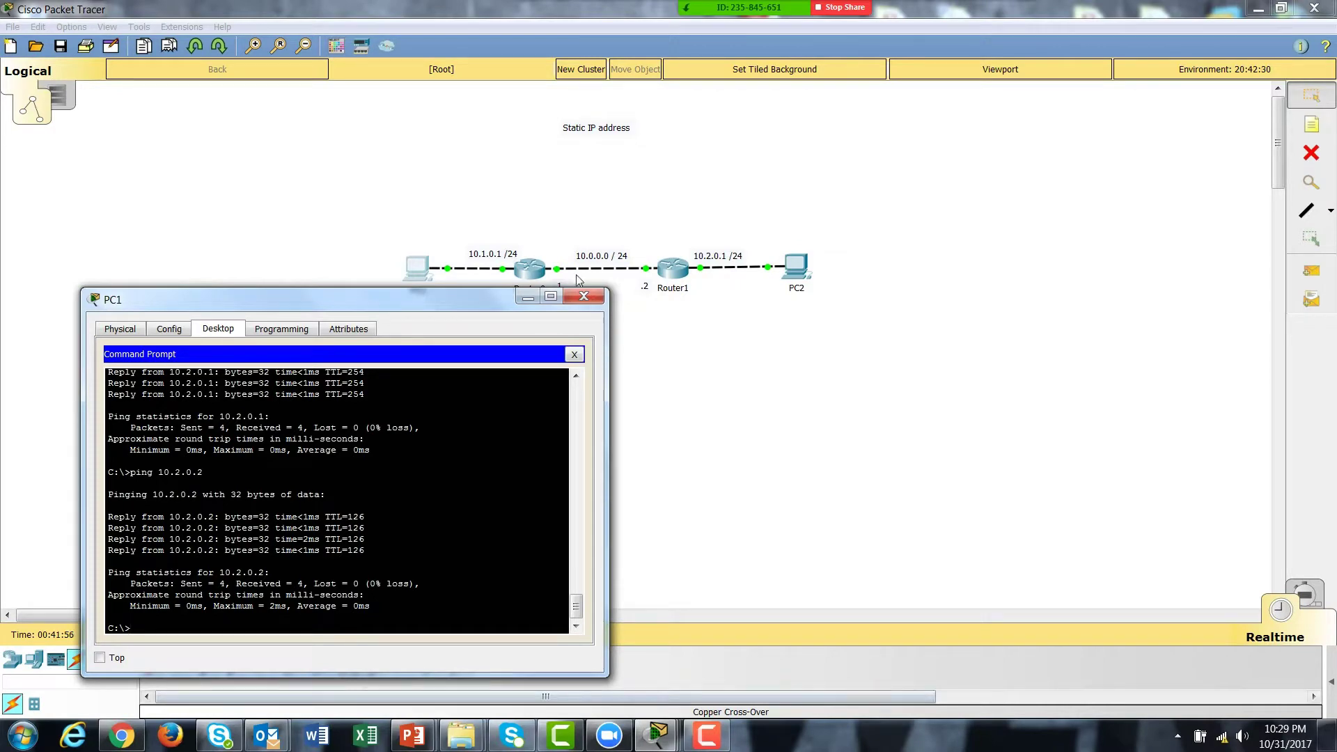
left_click(590, 298)
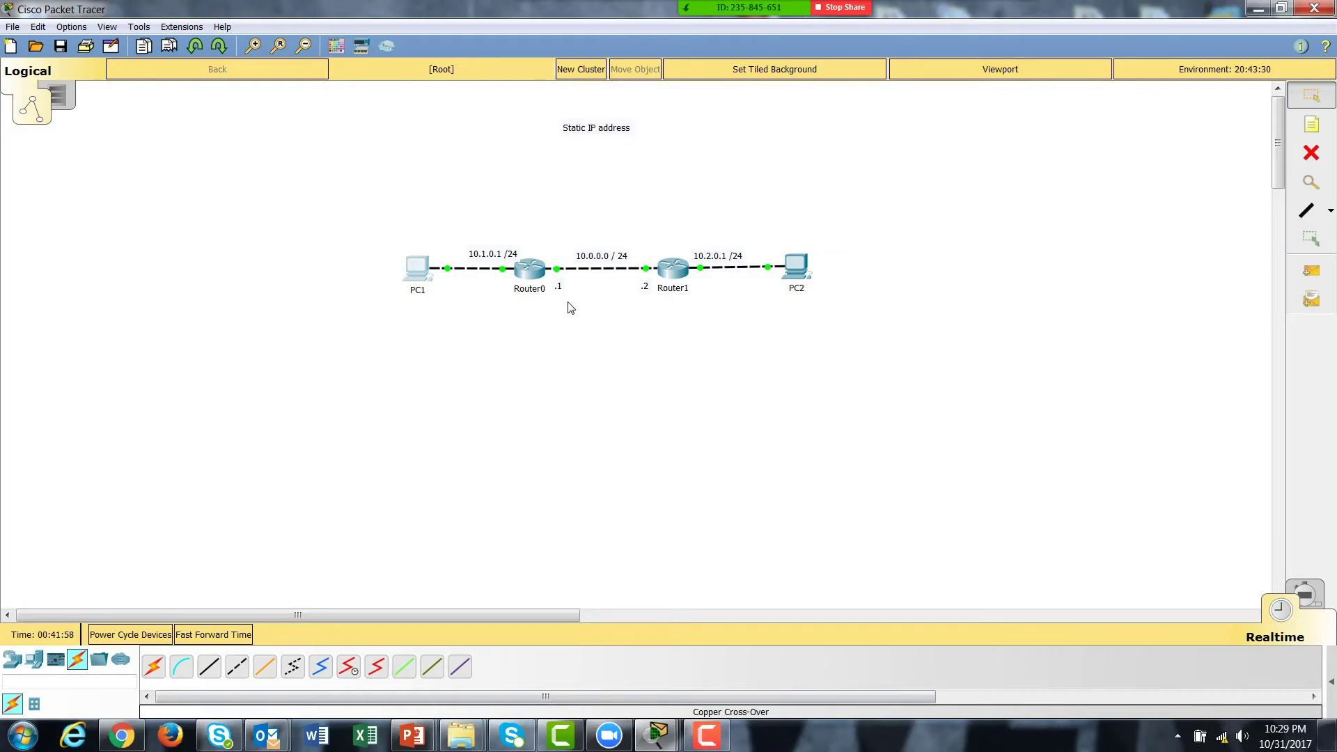
left_click_drag(672, 300, 724, 402)
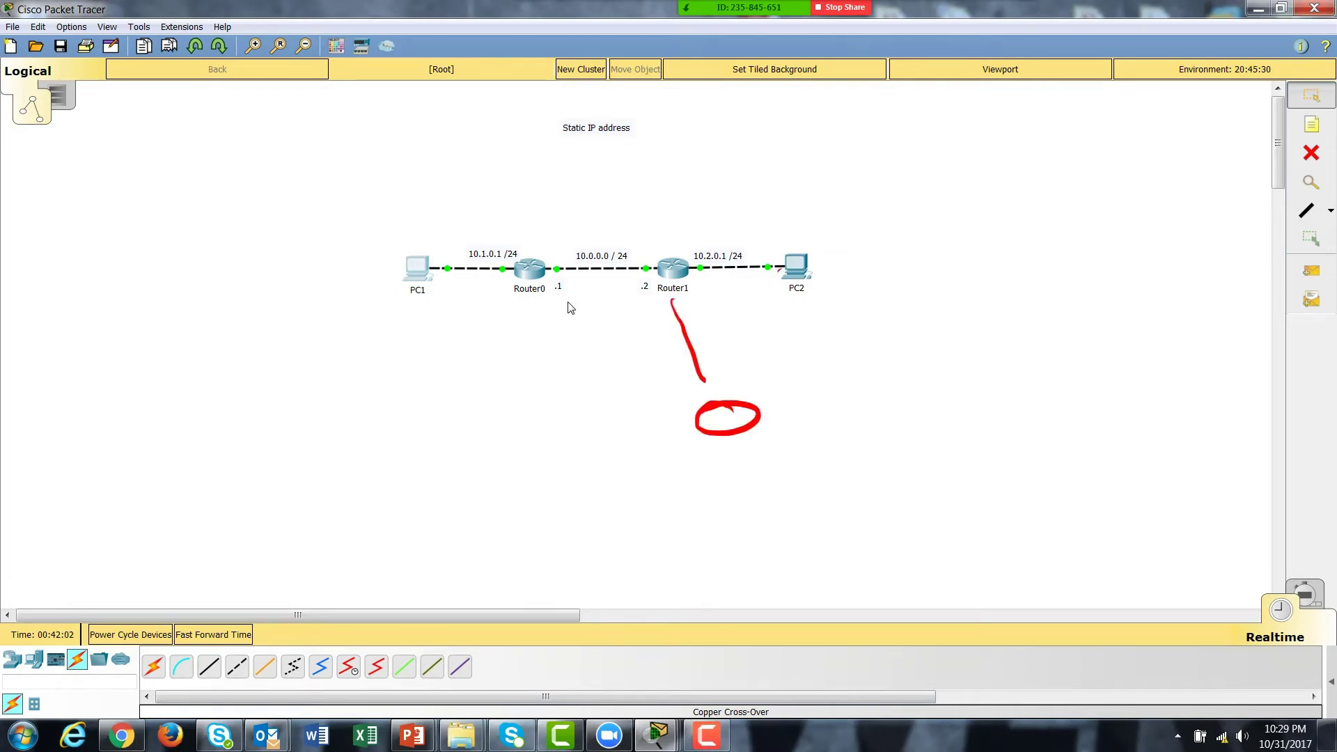
mouse_move(689, 272)
left_mouse_down()
mouse_move(744, 361)
mouse_move(735, 350)
left_mouse_up()
left_click_drag(718, 422, 651, 284)
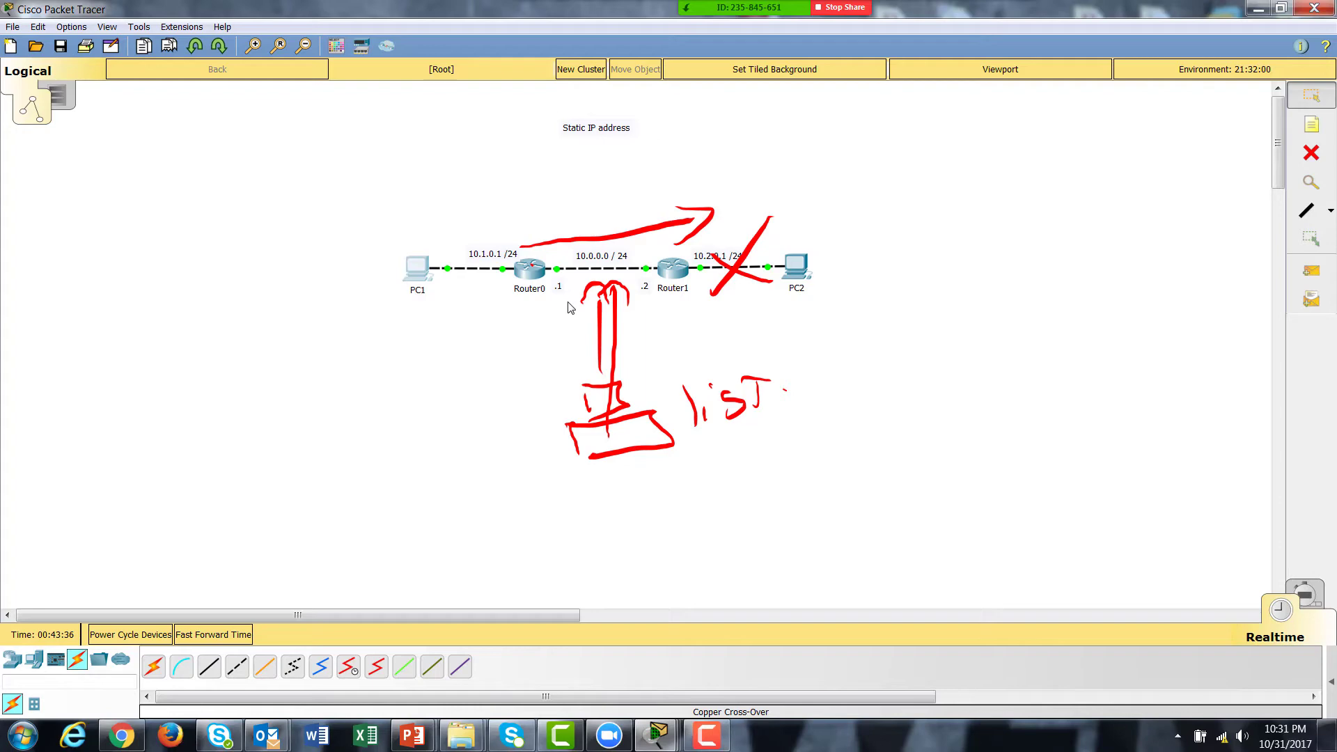
key("alt+Tab")
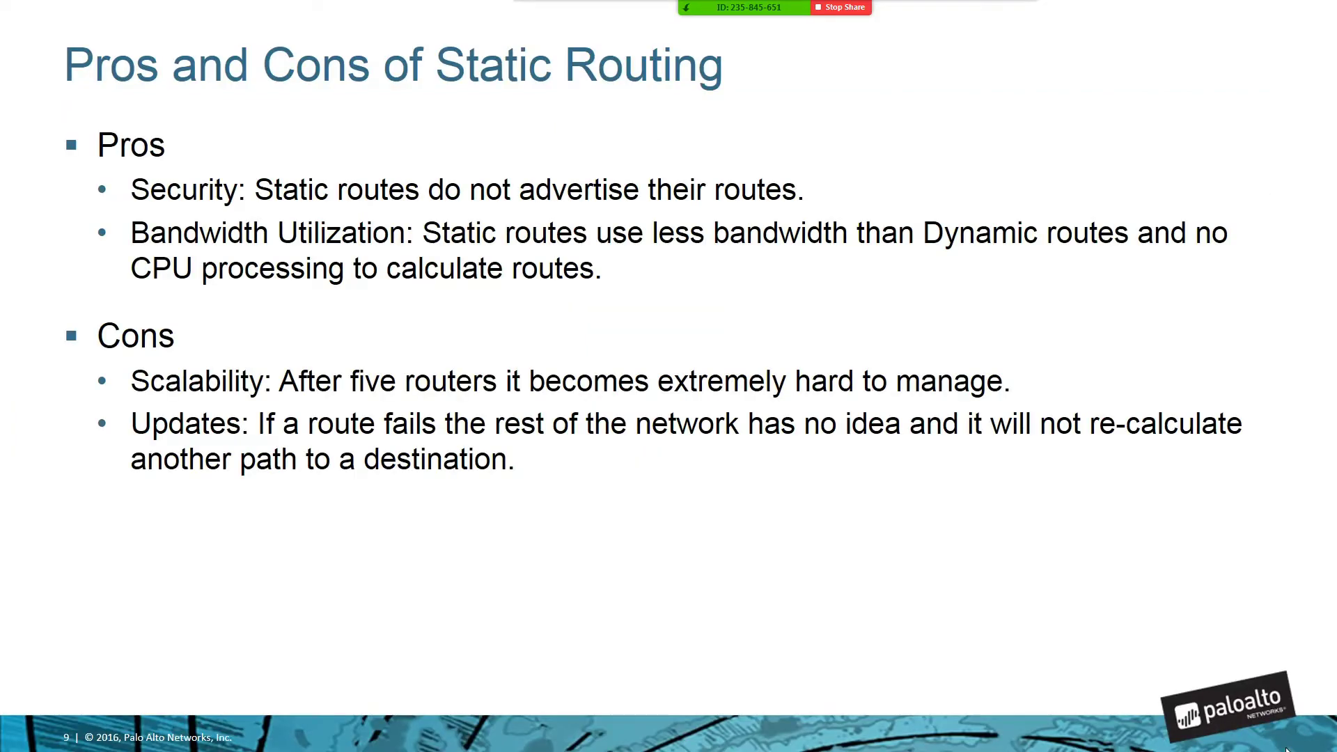
left_click_drag(439, 103, 731, 107)
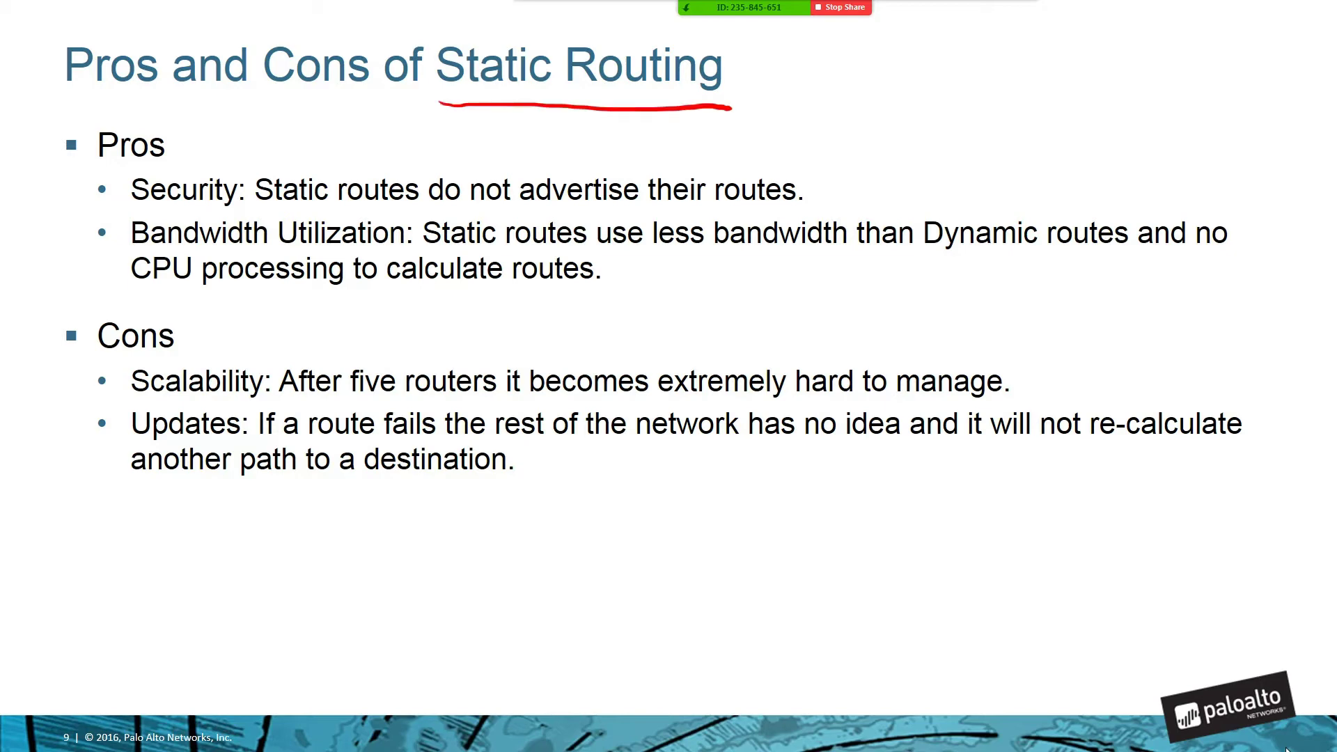
left_click_drag(184, 117, 119, 118)
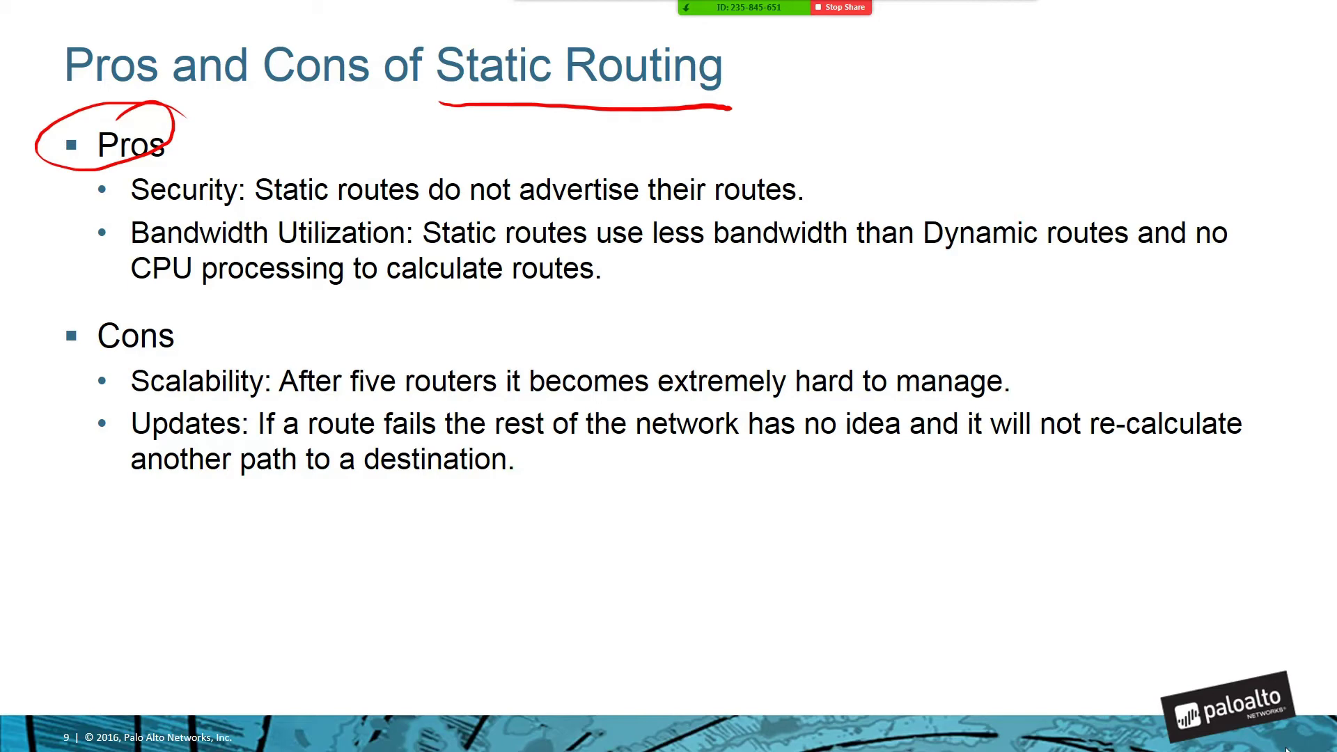
left_click_drag(808, 178, 859, 109)
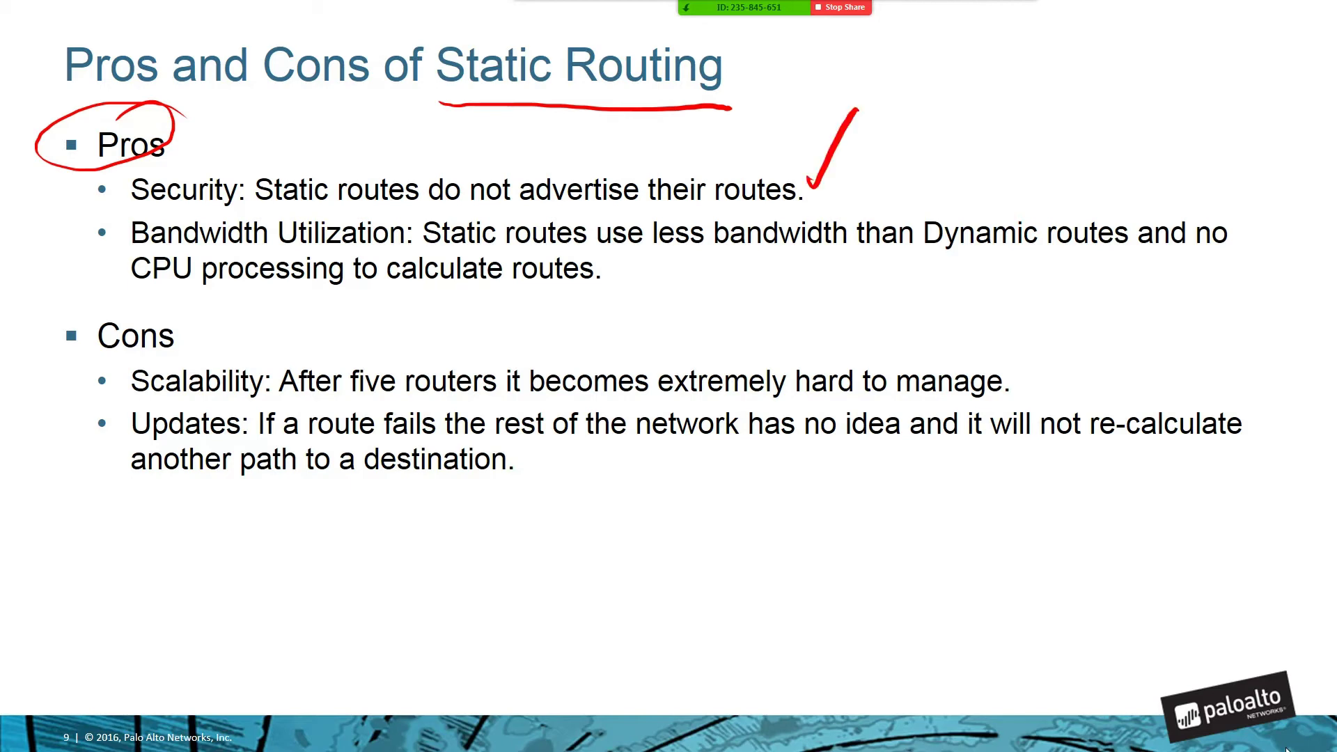